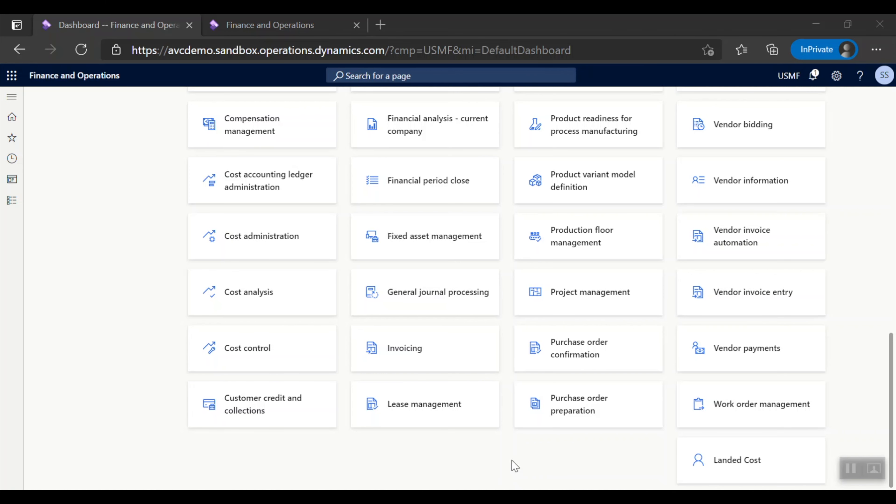
# Open the Landed Cost workspace and review the estimated costs by item and cost type for cost estimate CE000002.
pyautogui.click(745, 459)
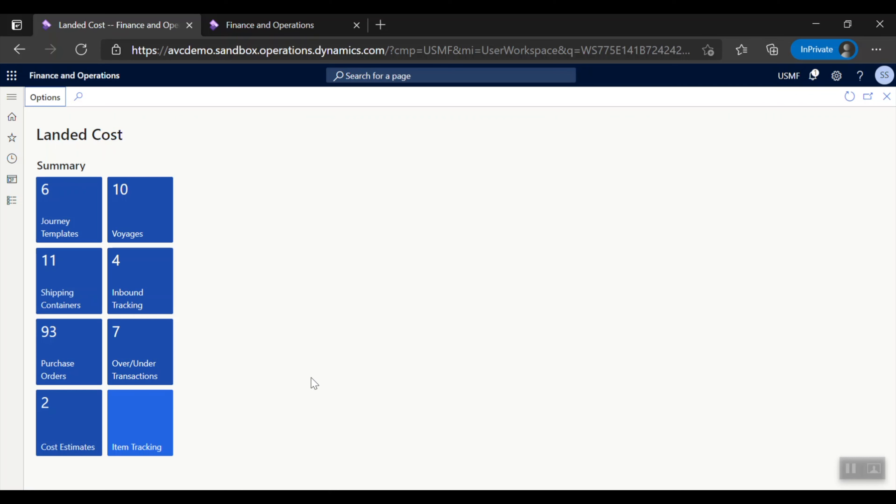
pyautogui.click(80, 430)
pyautogui.click(108, 207)
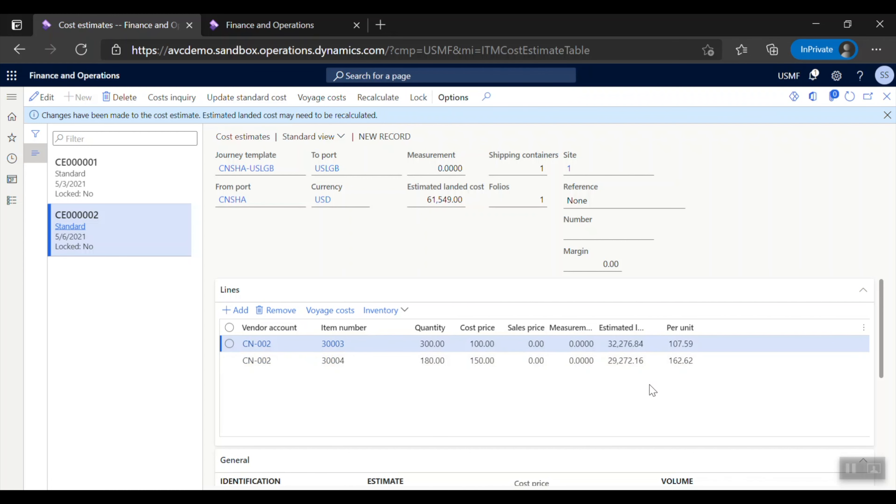
pyautogui.click(172, 98)
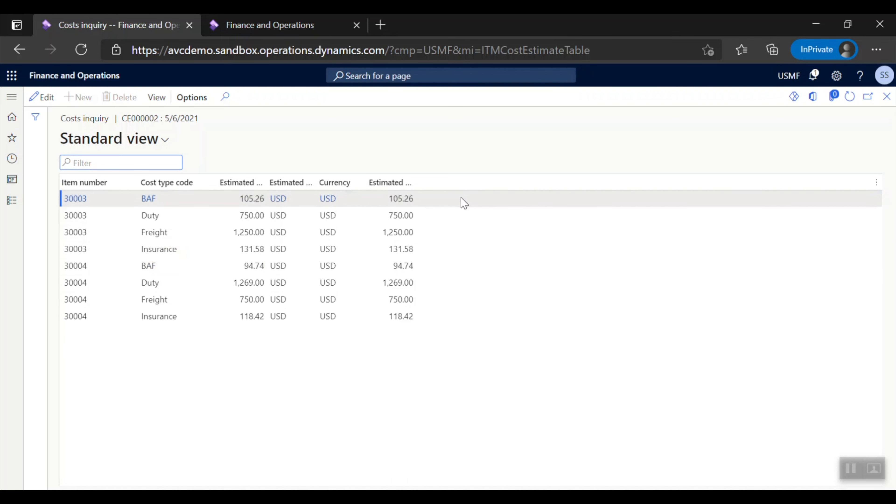
pyautogui.click(448, 199)
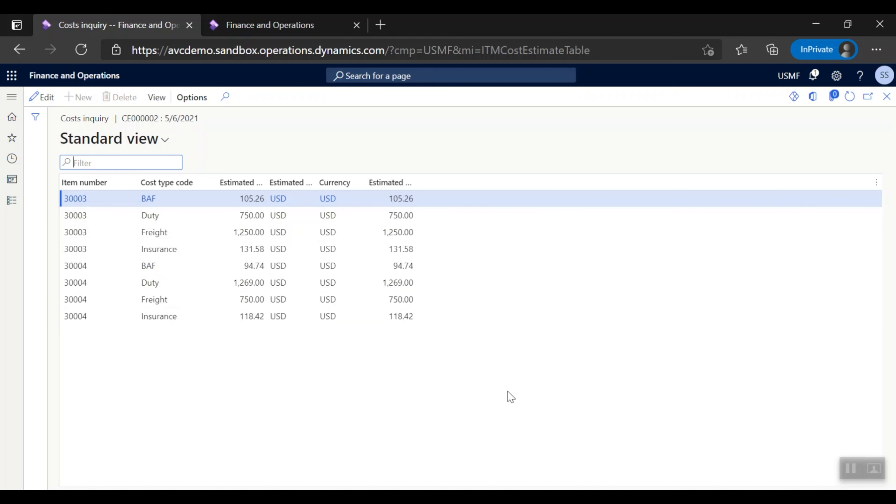
pyautogui.click(885, 101)
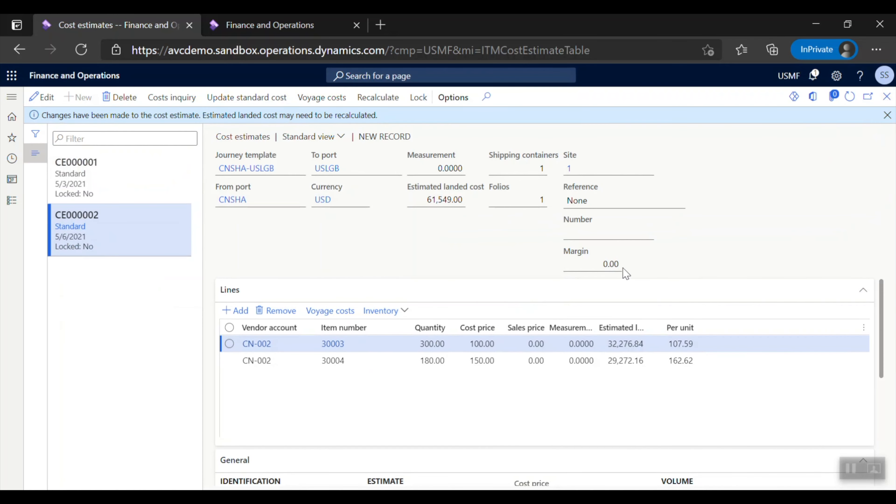
pyautogui.click(888, 98)
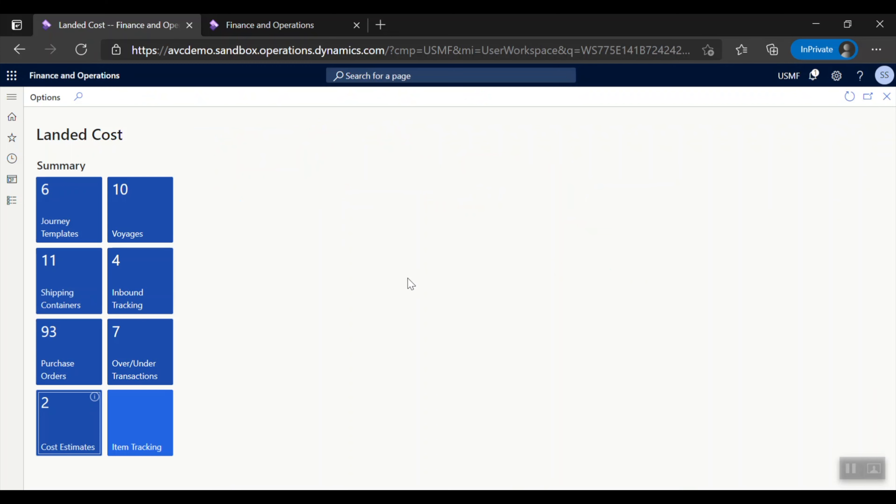
# Review the legs, ports and modes of delivery of the CNSHA-USLGB journey template.
pyautogui.click(70, 221)
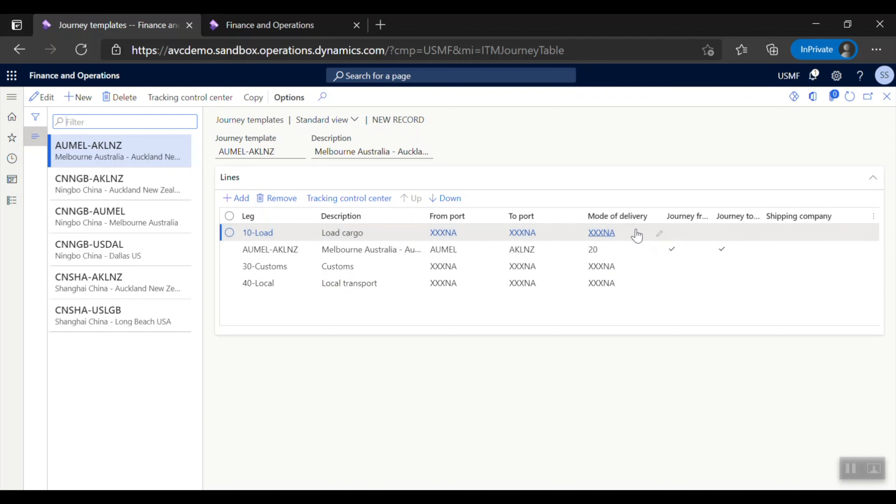
pyautogui.moveTo(633, 237)
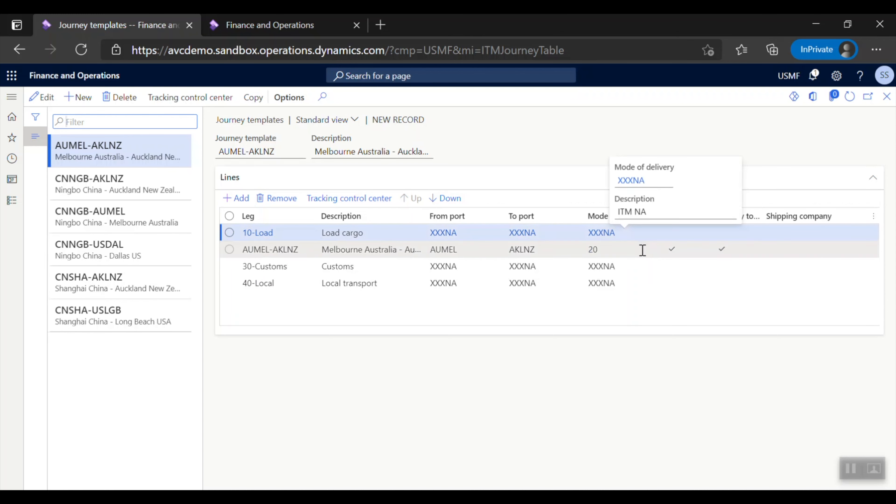
pyautogui.click(99, 320)
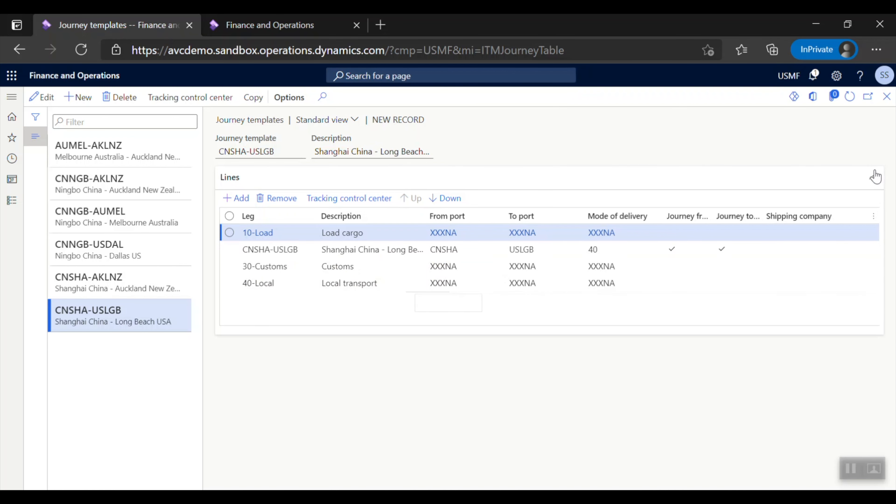
pyautogui.click(886, 97)
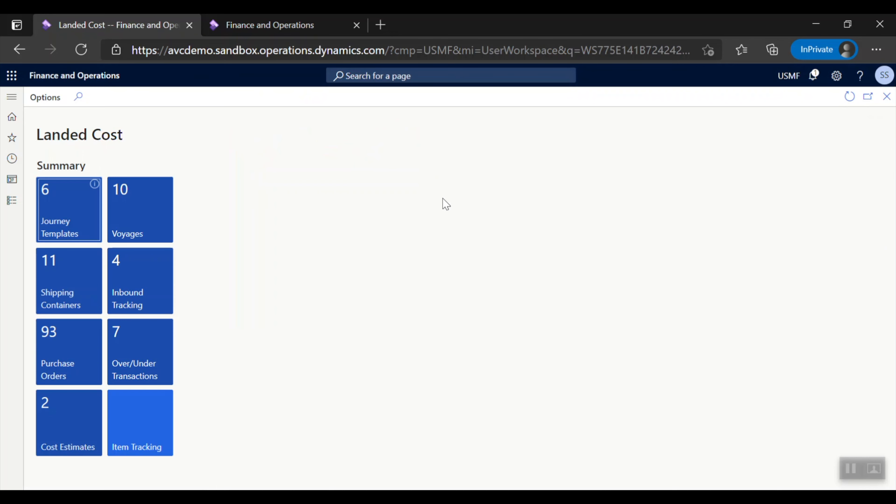
# Start a new voyage from the voyages list with the description CNSHA-USLGB 5/28/2021.
pyautogui.click(142, 212)
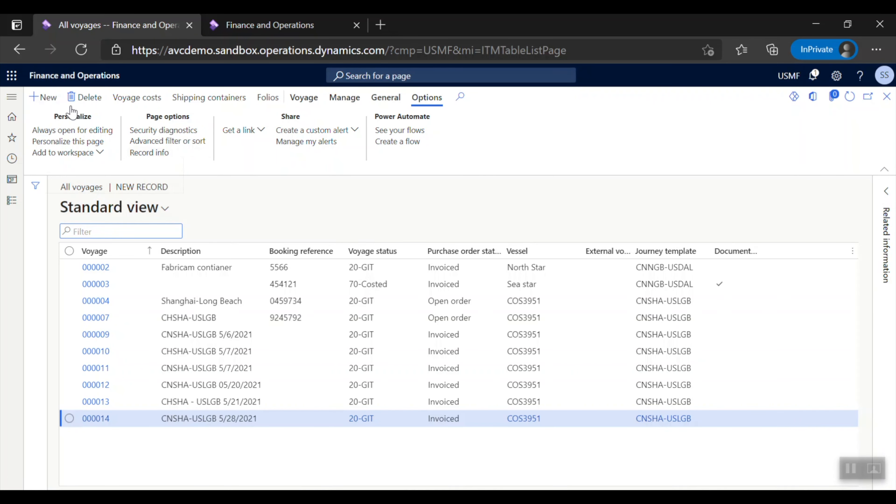
pyautogui.click(47, 96)
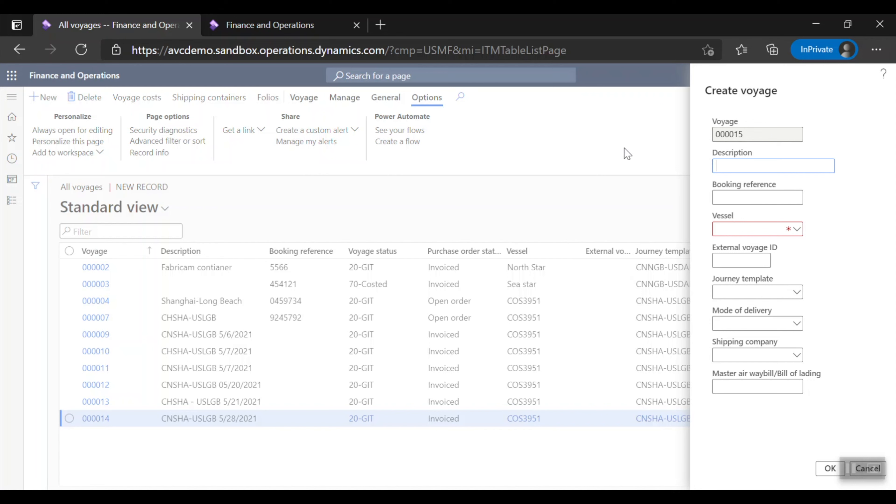
pyautogui.write('C')
pyautogui.write('NSH')
pyautogui.write('A-CA')
pyautogui.press('BackSpace')
pyautogui.press('BackSpace')
pyautogui.write('USLGB 5/28/')
pyautogui.write('2021')
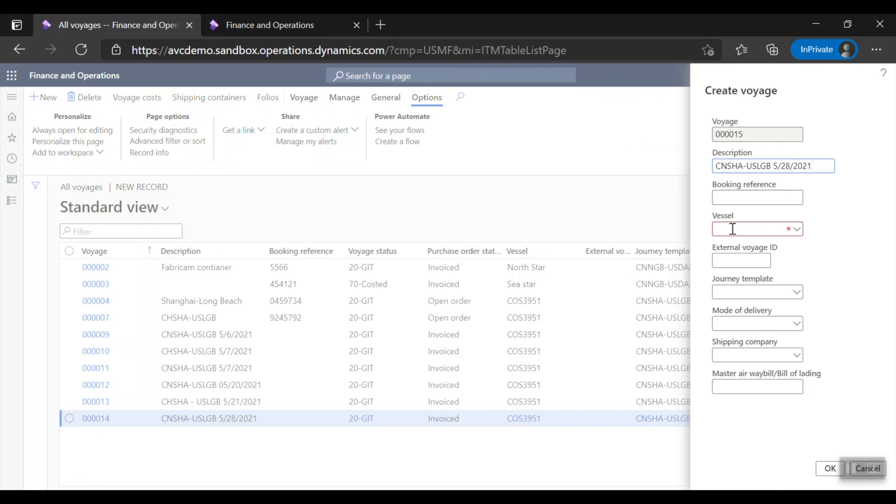
# Give the new voyage vessel COS3951, journey template CNSHA-USLGB and shipping company CN-004.
pyautogui.click(797, 229)
pyautogui.click(622, 312)
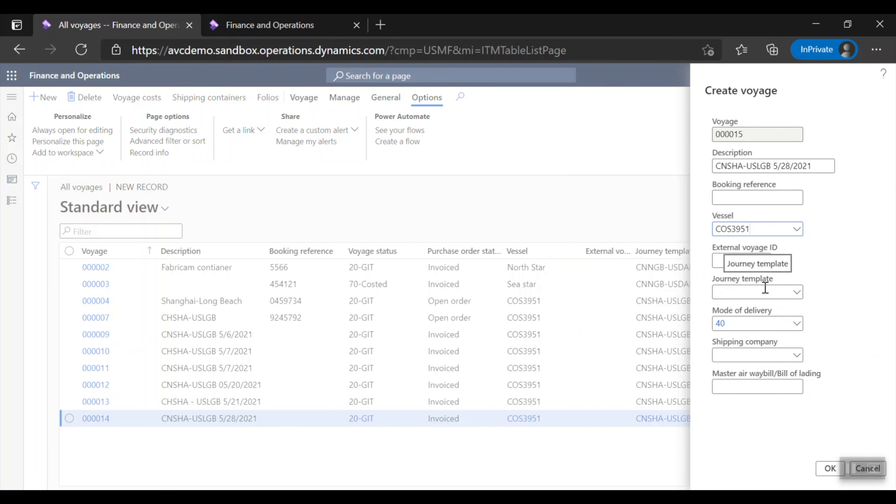
pyautogui.click(745, 292)
pyautogui.click(798, 293)
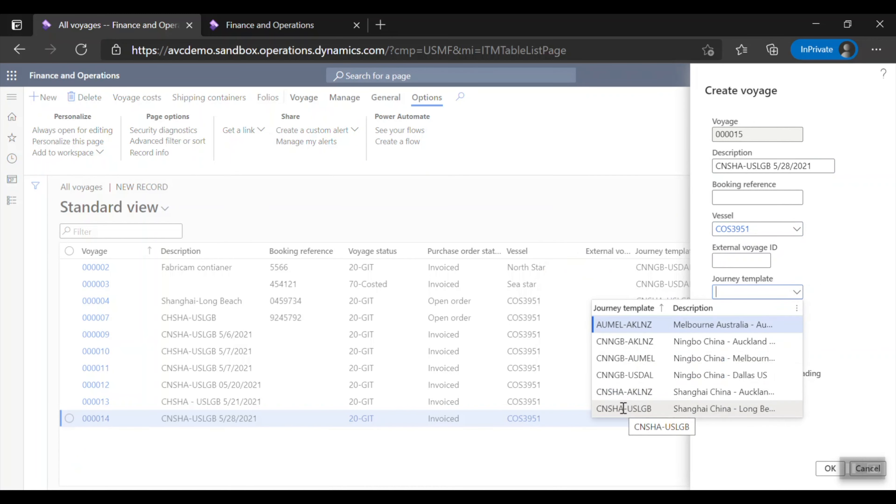
pyautogui.click(640, 410)
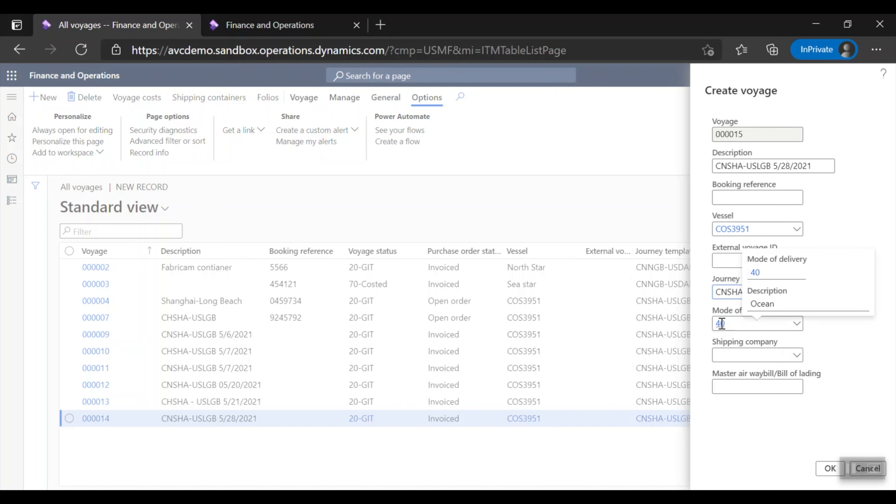
pyautogui.click(727, 354)
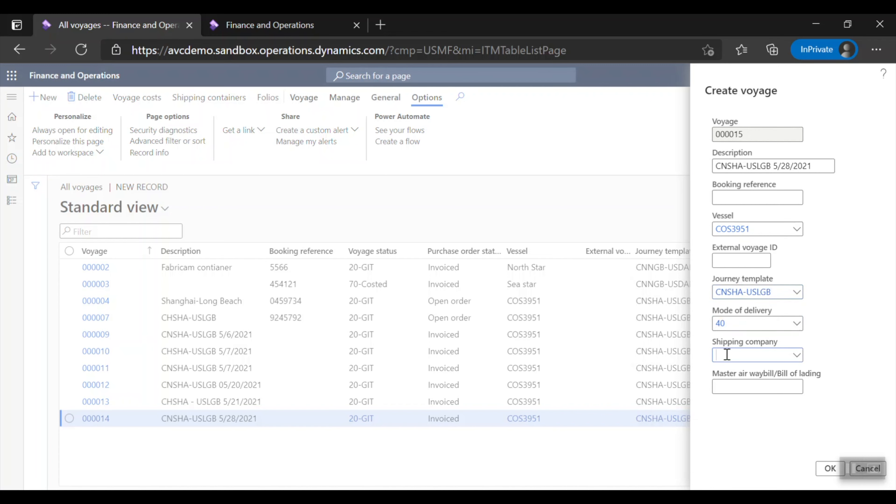
pyautogui.write('CN-004')
pyautogui.press('Tab')
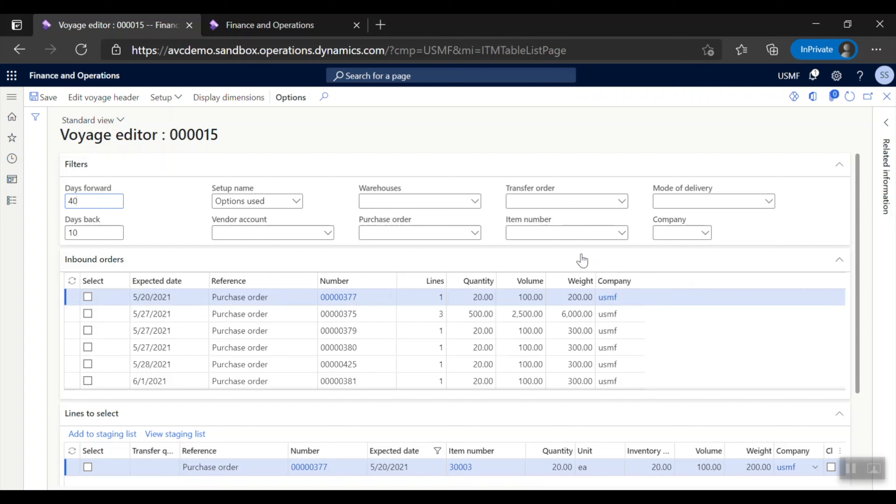
# Select the inbound purchase order expected 6/15/2021 in the voyage editor and check its lines.
pyautogui.scroll(-2, 356, 353)
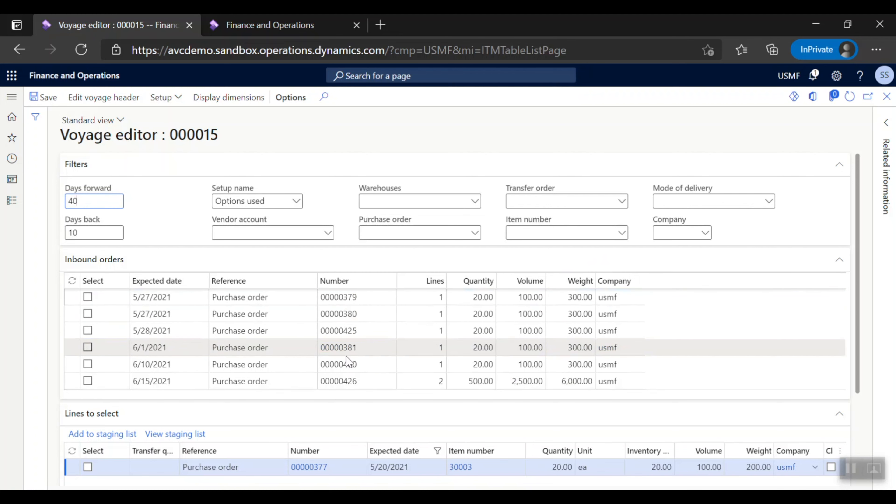
pyautogui.click(88, 381)
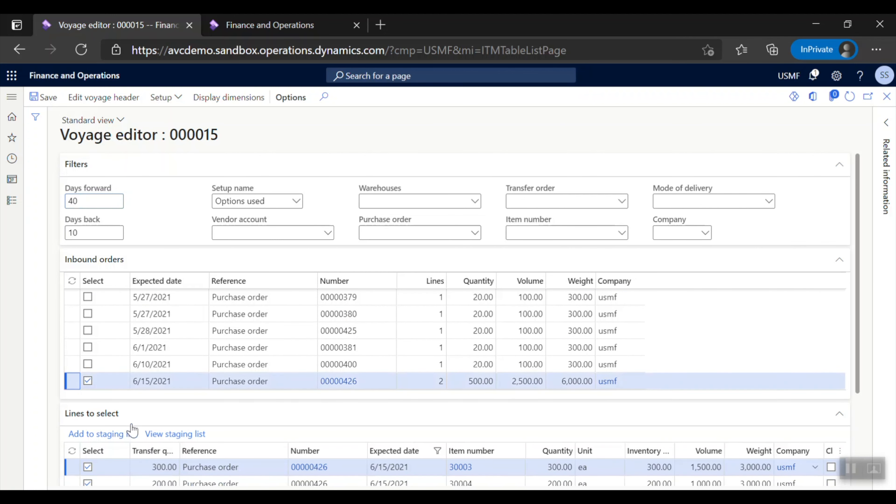
pyautogui.scroll(-3, 135, 430)
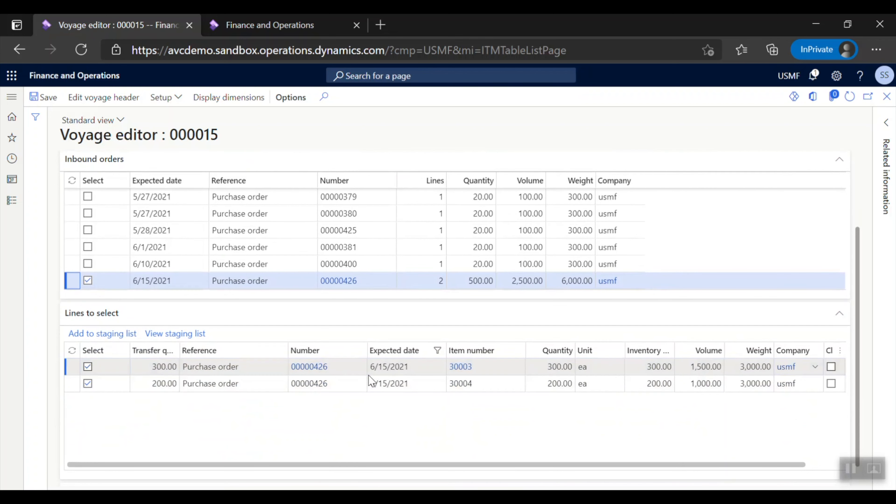
pyautogui.moveTo(478, 370)
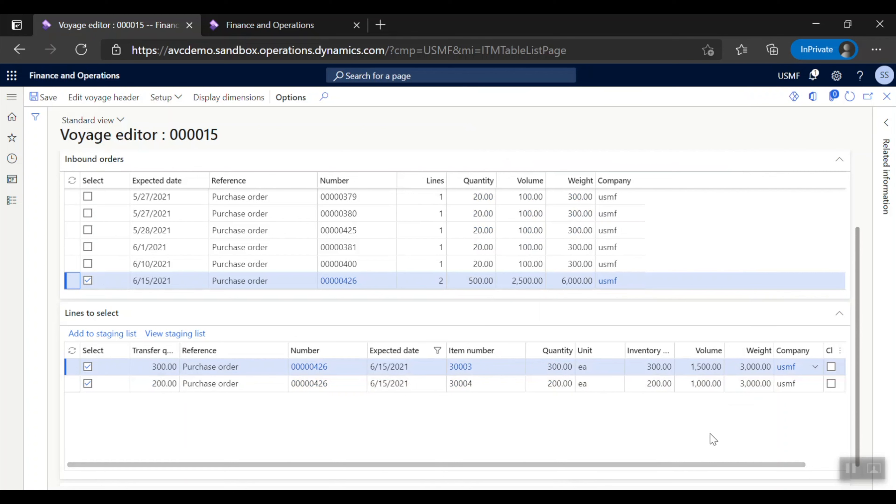
pyautogui.moveTo(660, 468); pyautogui.dragTo(690, 472)
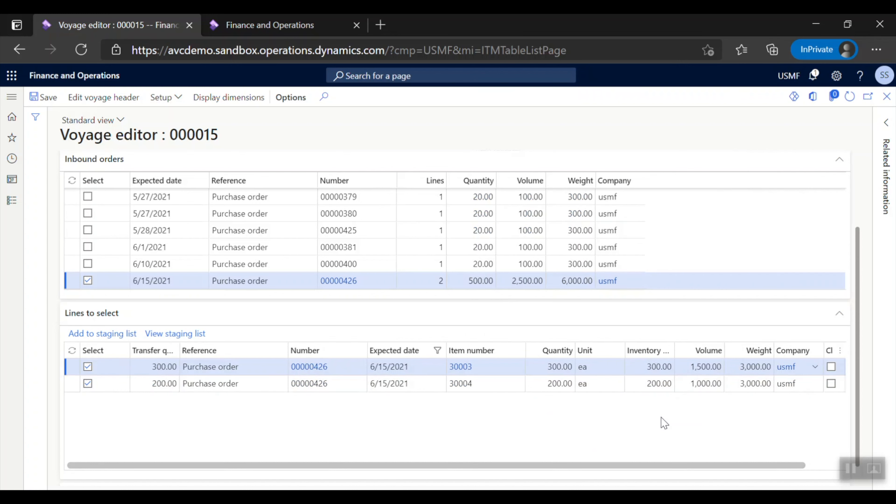
# Set the transfer quantity of item 30004 to 180 and add both selected order lines to the staging list.
pyautogui.click(161, 384)
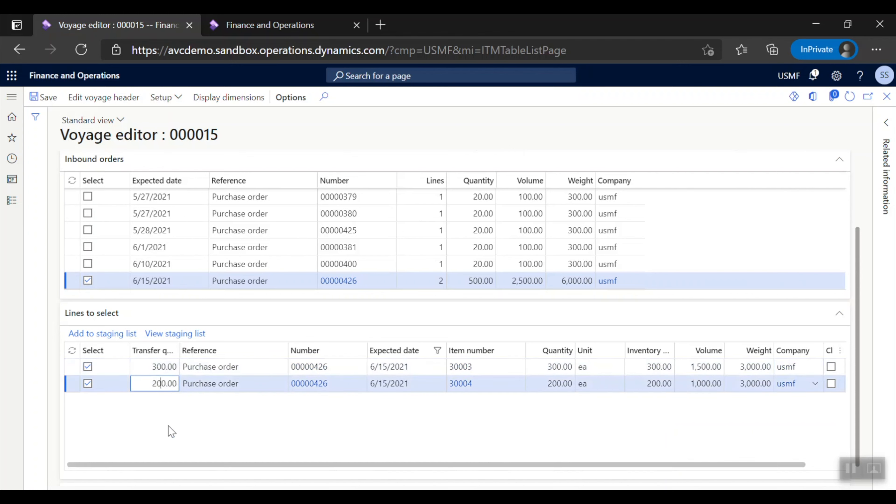
pyautogui.press('BackSpace')
pyautogui.write('18')
pyautogui.press('Tab')
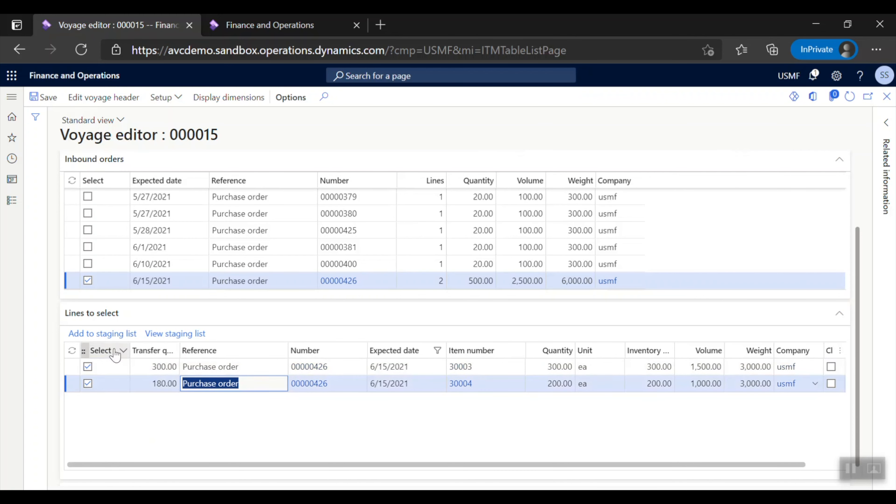
pyautogui.click(108, 335)
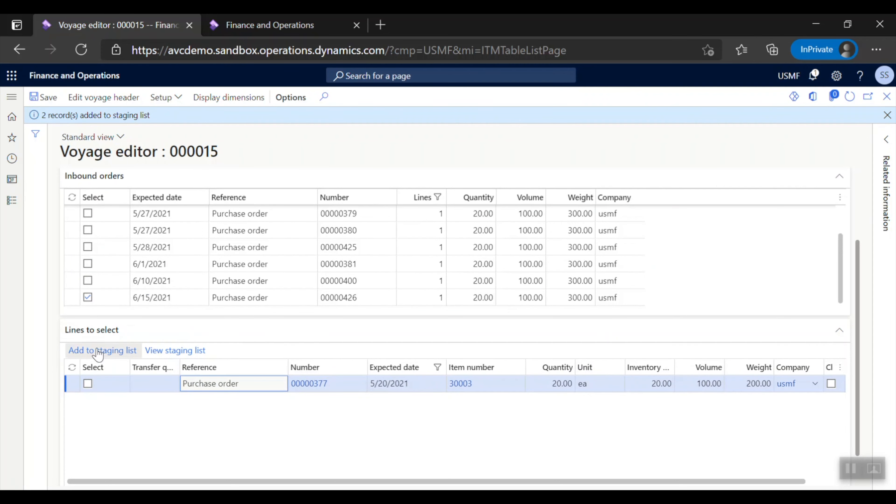
# Start a new shipping container TFRR1234598 of type 40'FCL for the lines in the staging list.
pyautogui.click(168, 354)
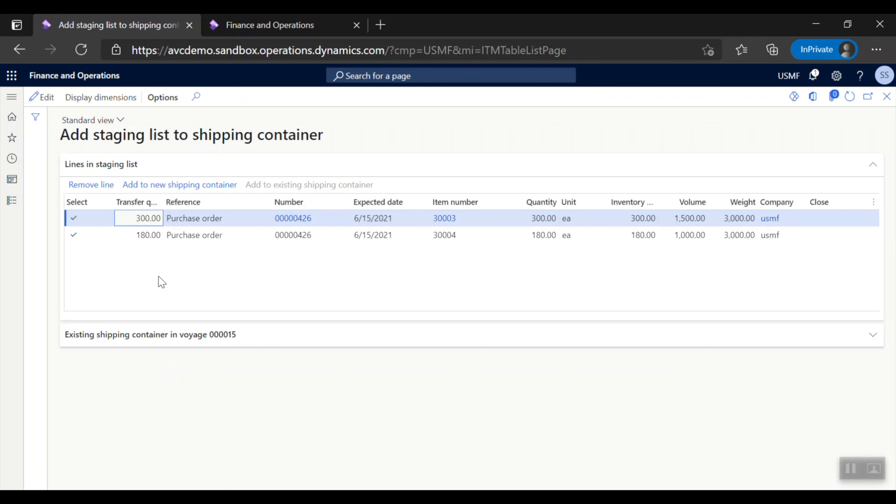
pyautogui.click(178, 185)
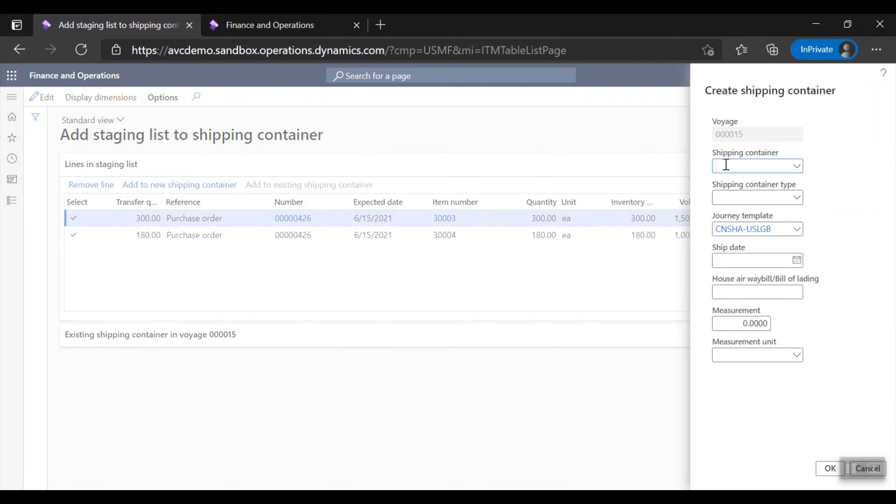
pyautogui.write('TFRR')
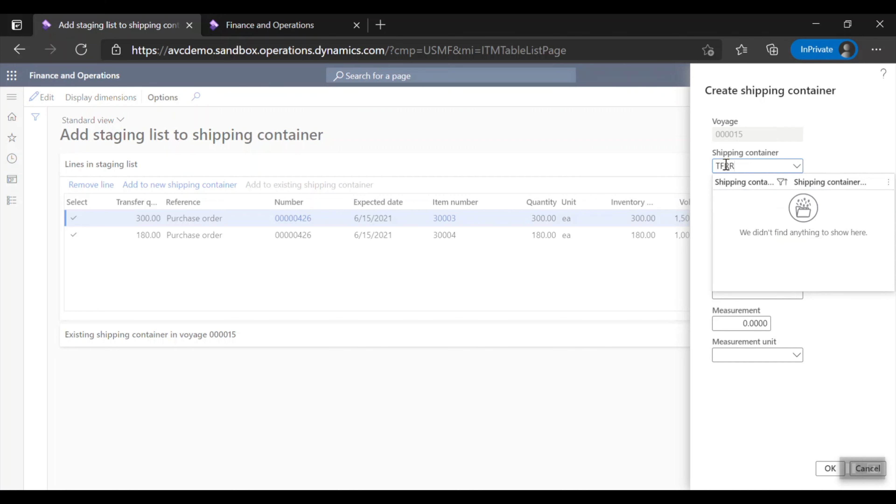
pyautogui.write('1234598')
pyautogui.click(846, 163)
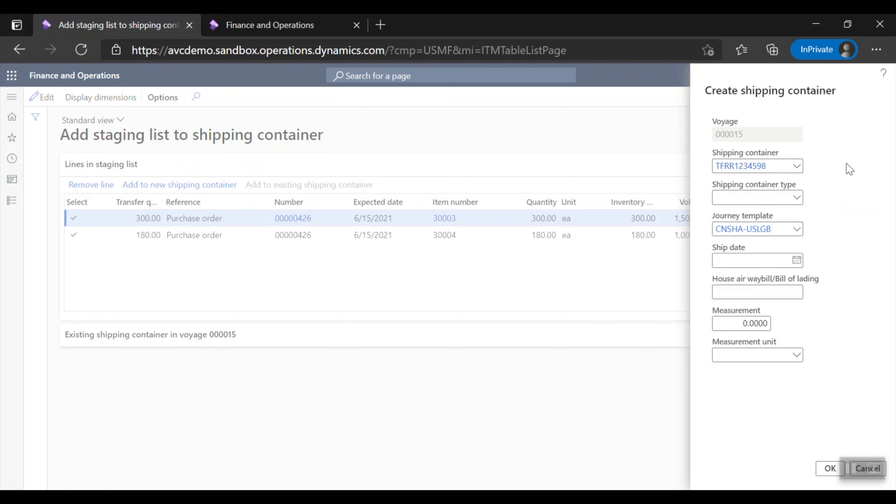
pyautogui.click(796, 198)
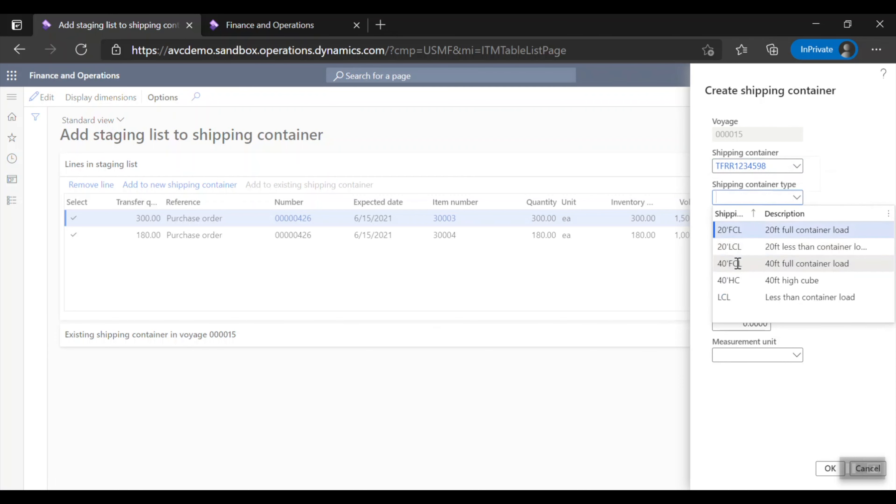
pyautogui.click(738, 262)
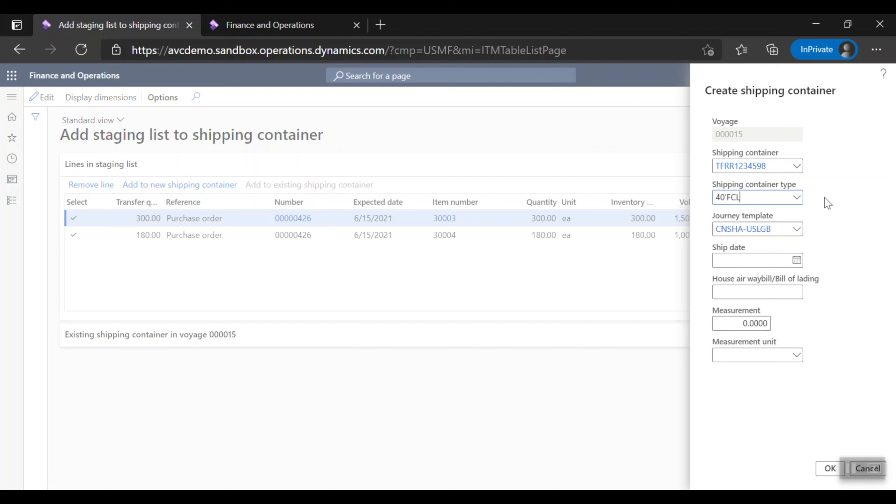
# Set the container's ship date to 5/26/2021, create the container and return to the voyage editor.
pyautogui.click(740, 262)
pyautogui.write('5/26')
pyautogui.press('Tab')
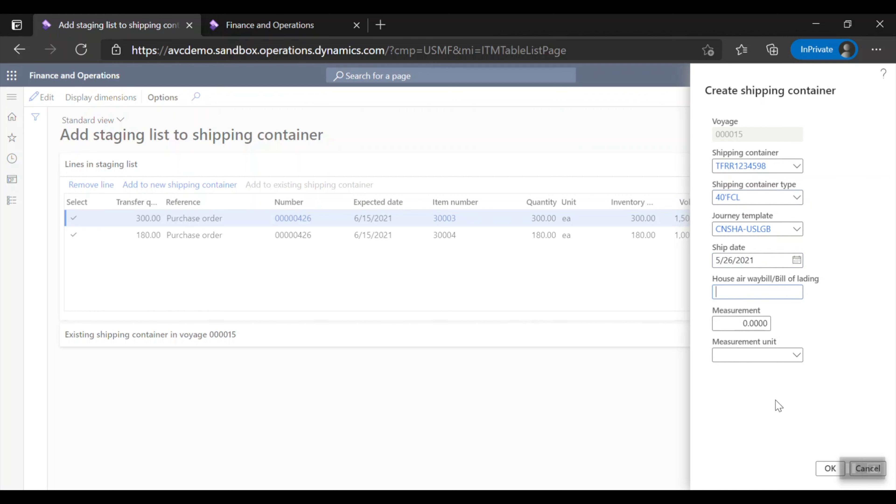
pyautogui.click(830, 469)
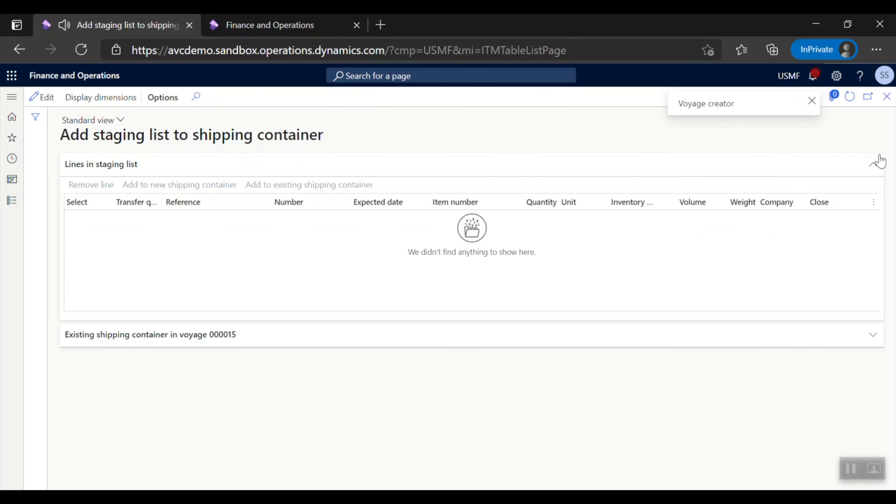
pyautogui.click(888, 97)
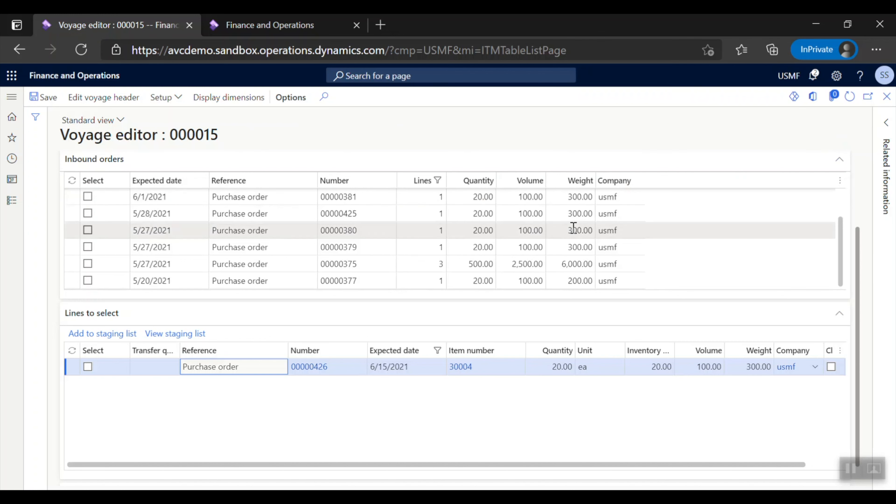
# Leave the voyage editor, refresh the list of all voyages and open voyage 000015.
pyautogui.click(887, 97)
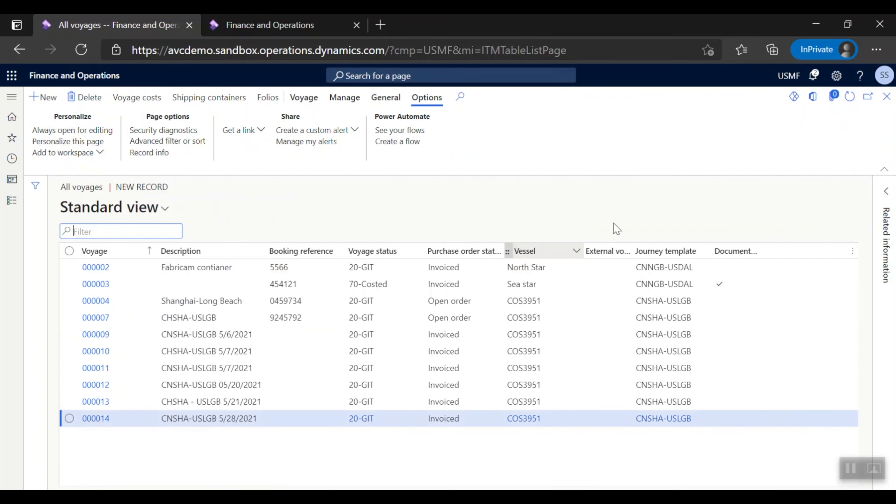
pyautogui.click(849, 96)
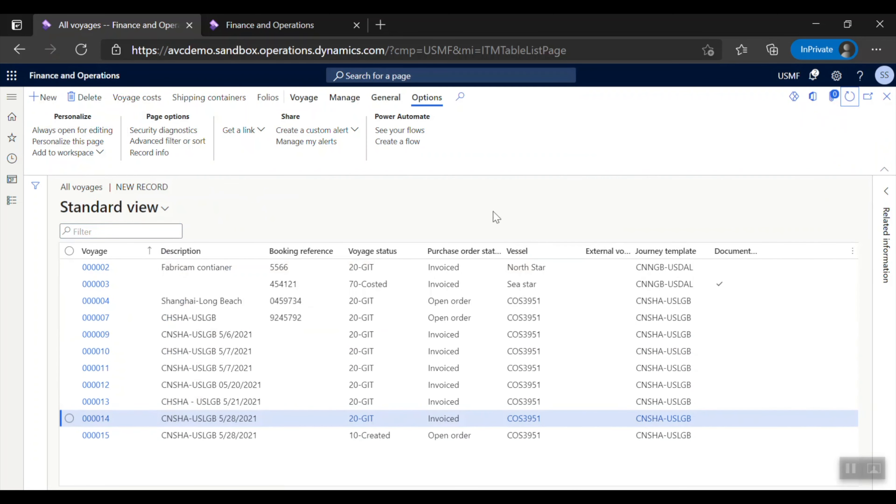
pyautogui.click(90, 435)
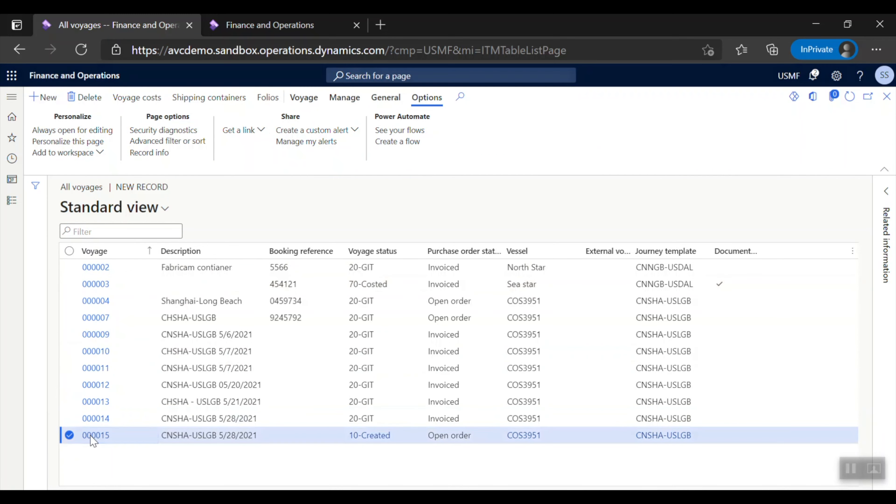
pyautogui.click(91, 435)
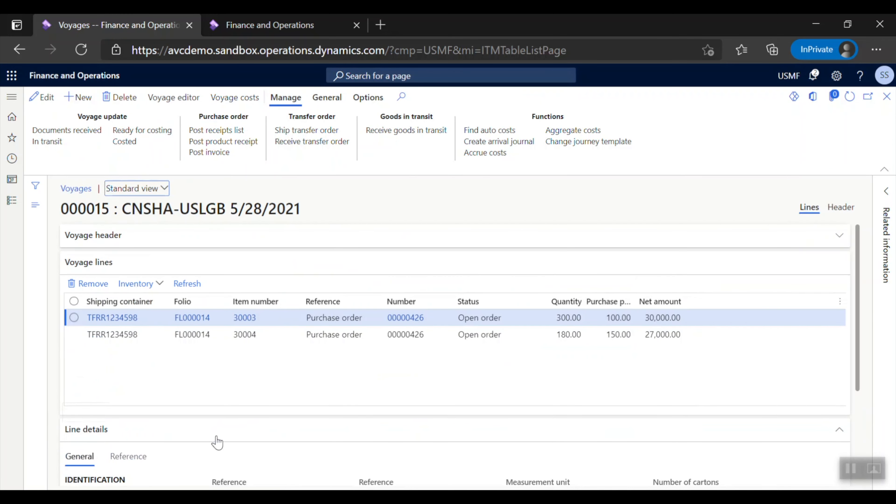
# Open the purchase order behind the voyage line for item 30003 and review its order lines, including the split lines of item 30004.
pyautogui.click(409, 319)
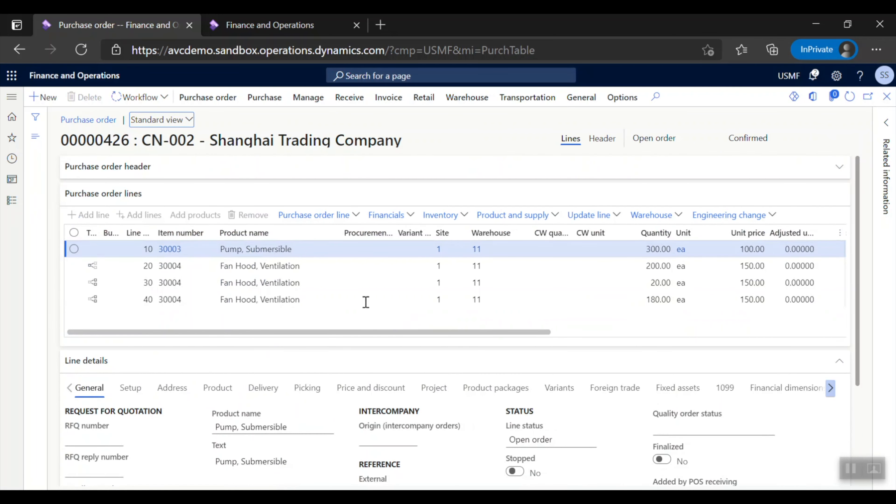
pyautogui.click(324, 248)
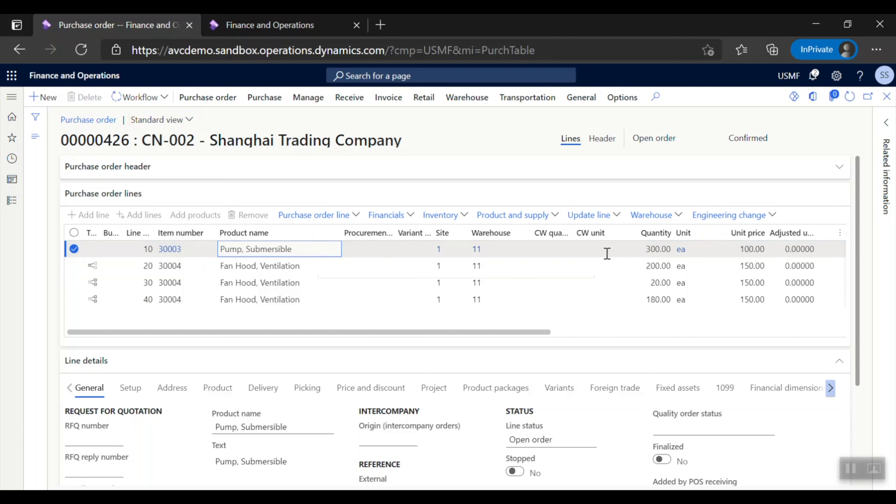
pyautogui.click(576, 267)
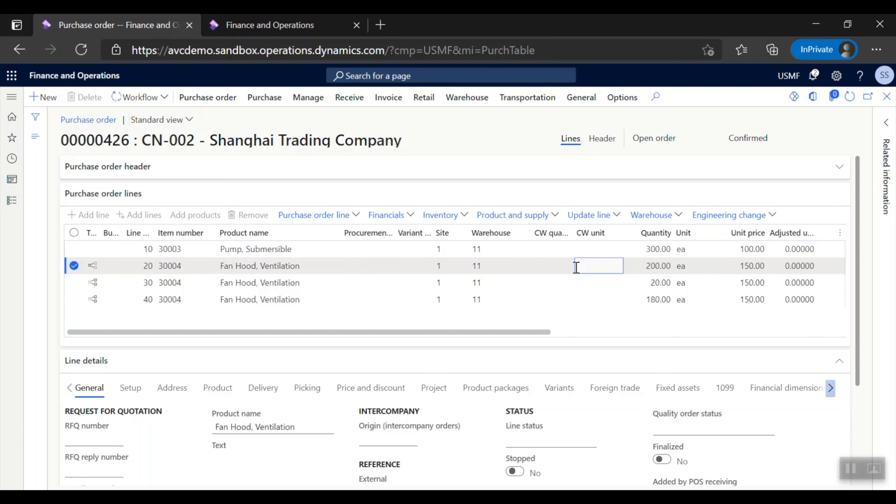
pyautogui.click(572, 300)
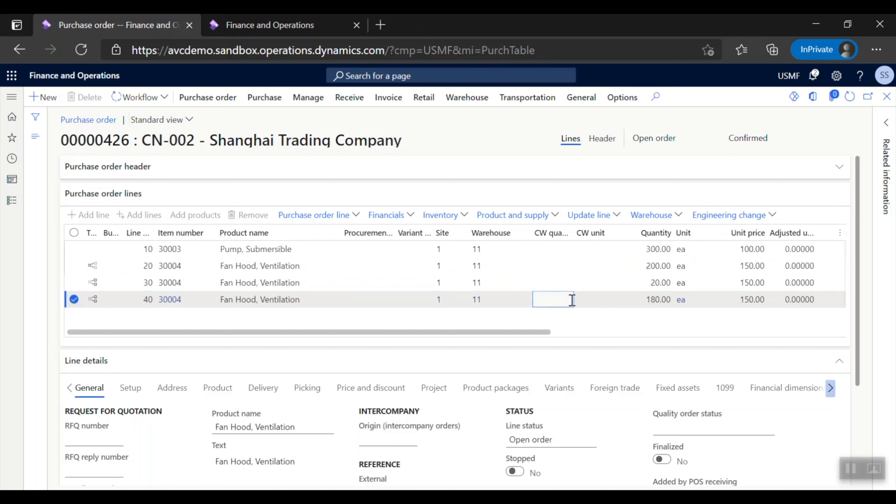
pyautogui.click(594, 282)
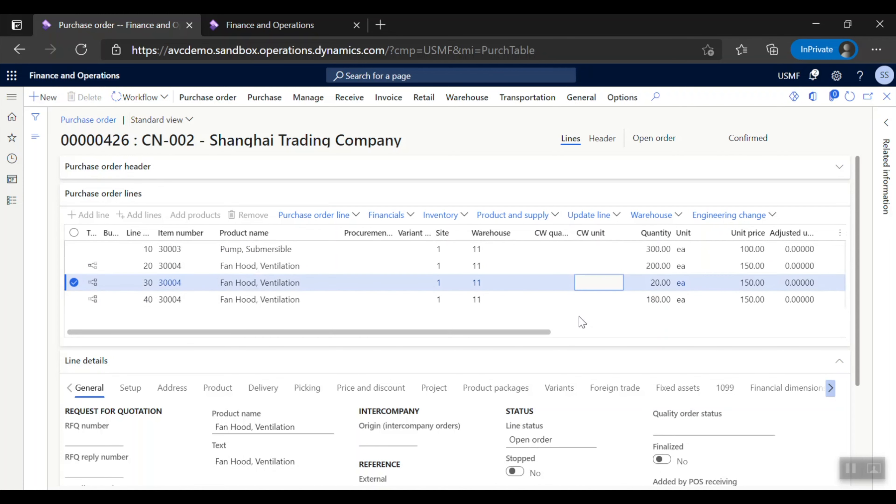
# Check the voyage assignment in the landed cost details of the purchase order lines, then return to the voyage.
pyautogui.click(831, 388)
pyautogui.click(799, 389)
pyautogui.click(650, 300)
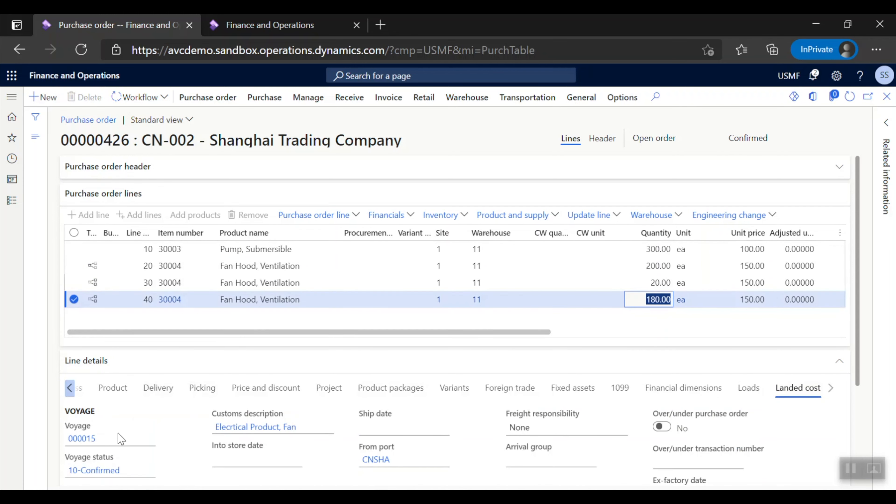
pyautogui.click(559, 283)
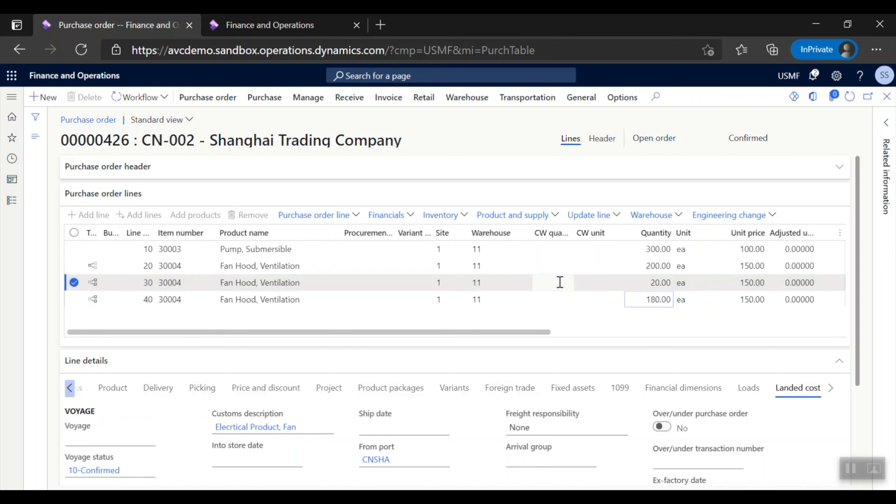
pyautogui.click(560, 283)
pyautogui.press('Down')
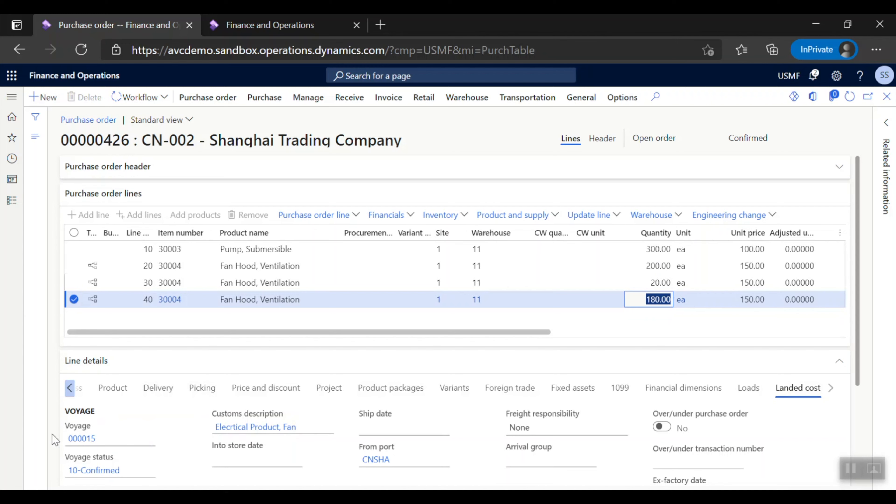
pyautogui.press('Up')
pyautogui.press('Up')
pyautogui.press('Up')
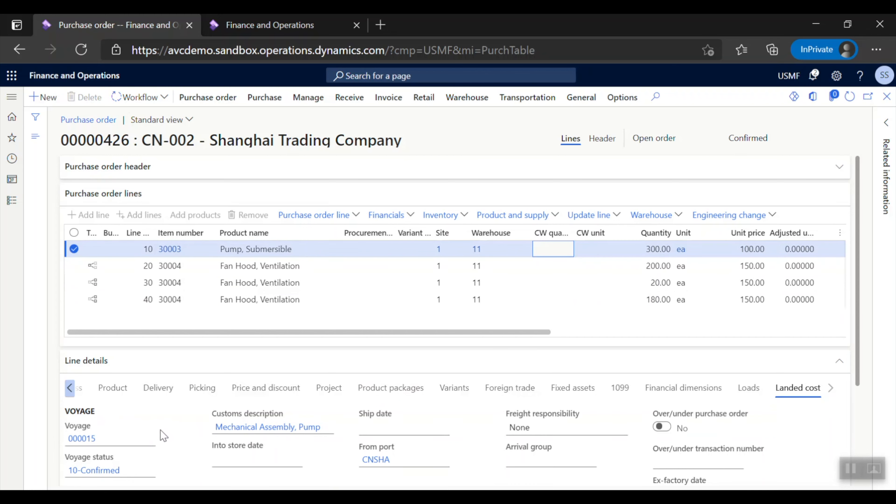
pyautogui.click(887, 98)
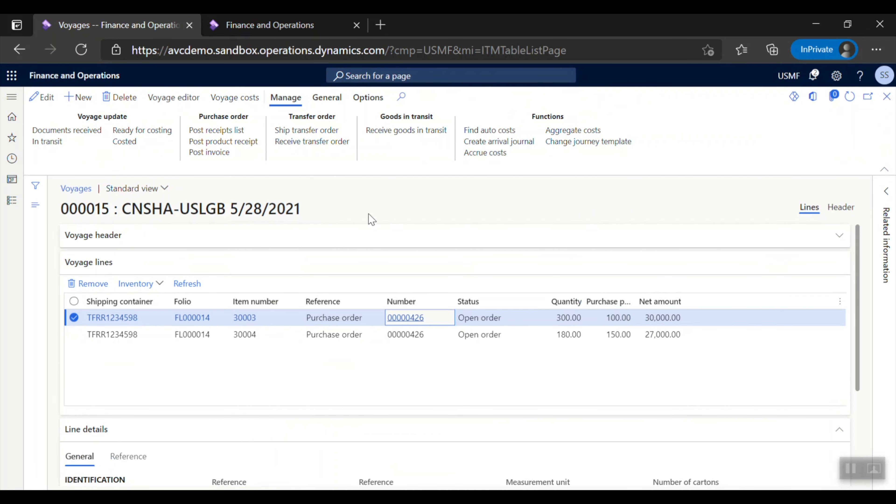
# In the inbound tracking of shipping container TFRR1234598, set the 10-Load leg's start date to 5/26/2021, refresh the dates and return to the container.
pyautogui.click(110, 319)
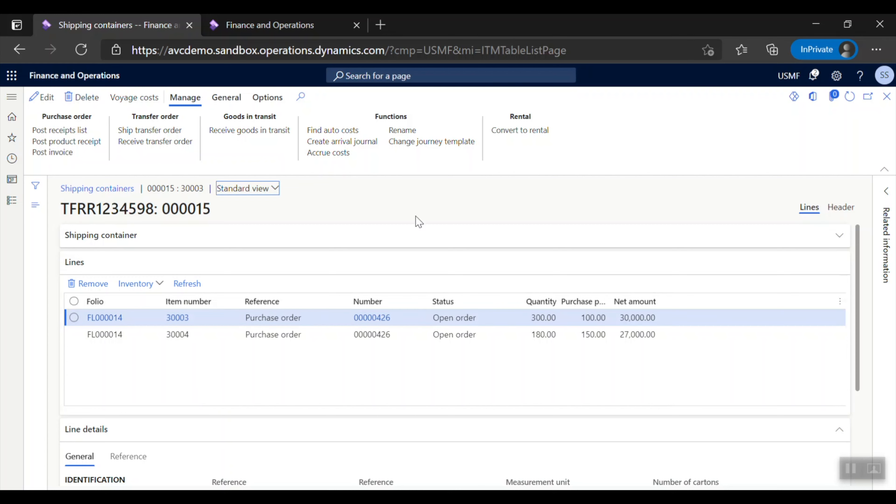
pyautogui.click(230, 100)
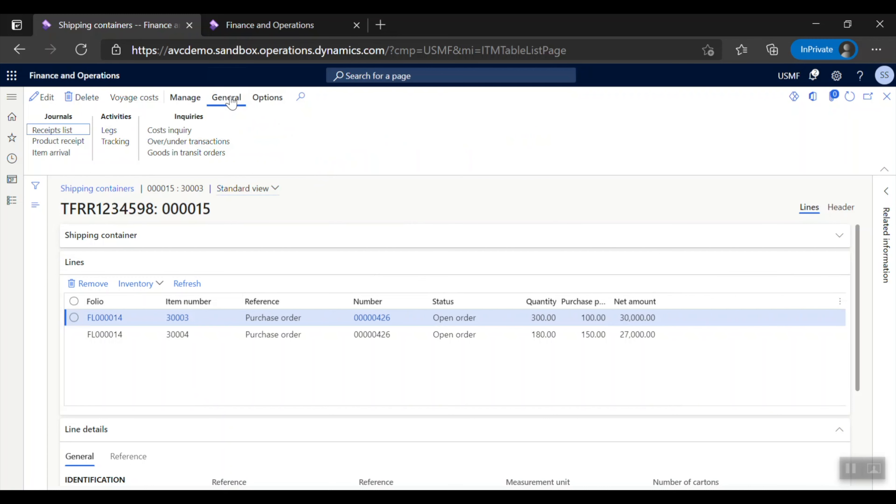
pyautogui.click(115, 141)
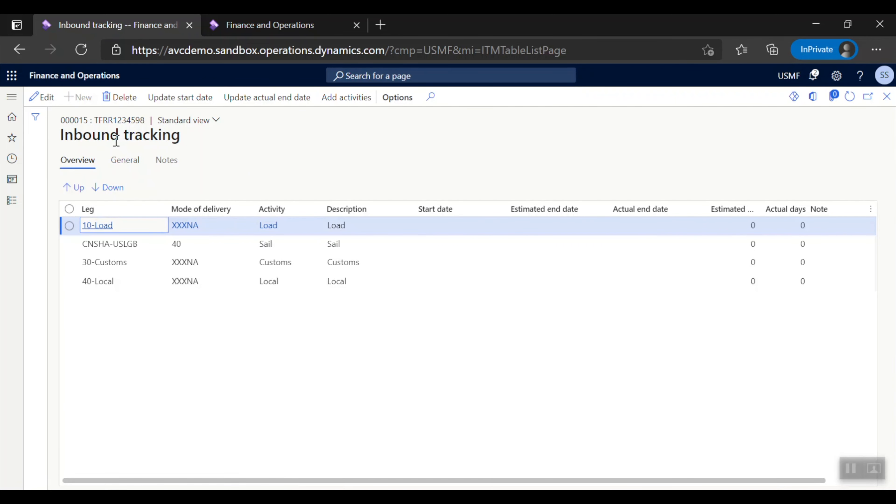
pyautogui.click(429, 222)
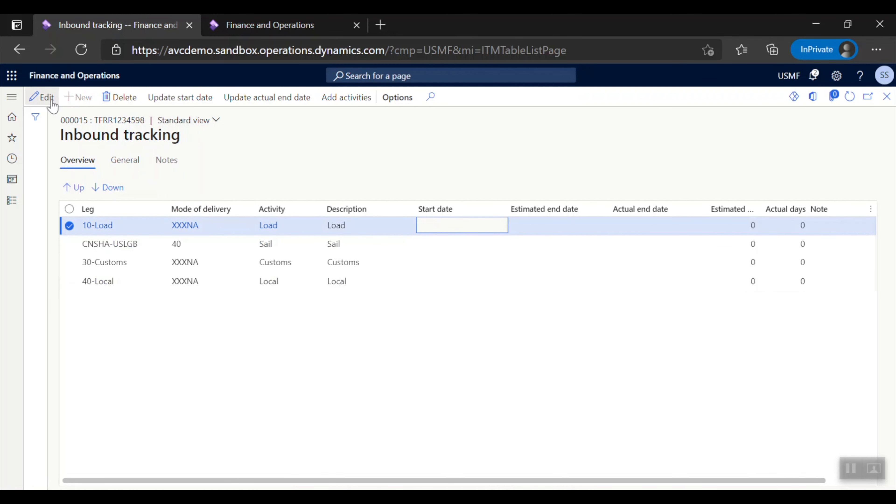
pyautogui.click(42, 97)
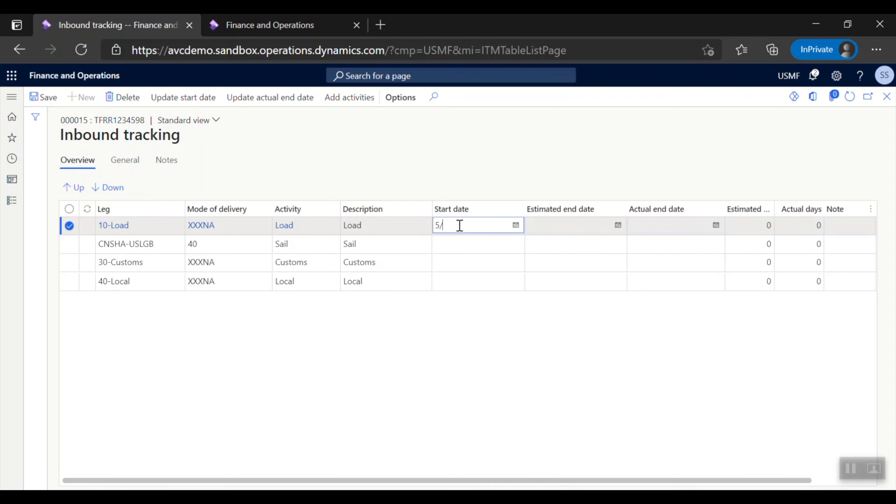
pyautogui.write('5/26')
pyautogui.press('Tab')
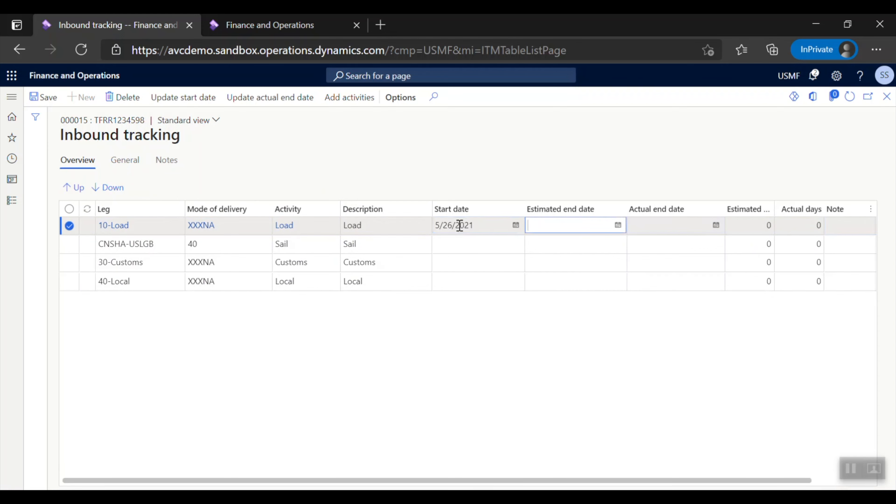
pyautogui.click(850, 99)
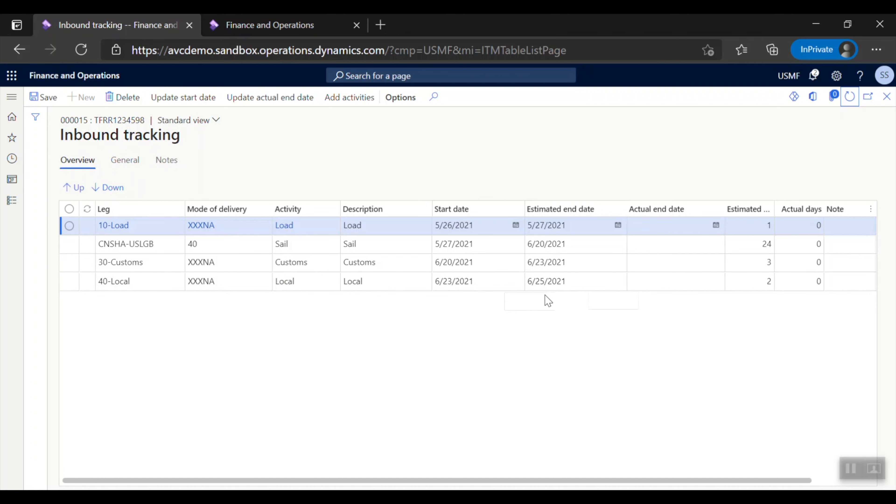
pyautogui.click(887, 96)
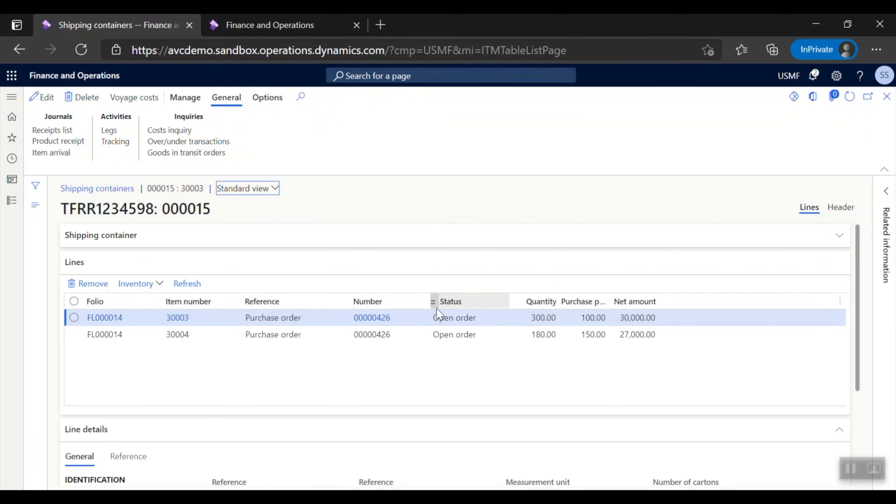
# Check the delivery dates of the Pump, Submersible line in the container's purchase order and return to the container.
pyautogui.click(372, 319)
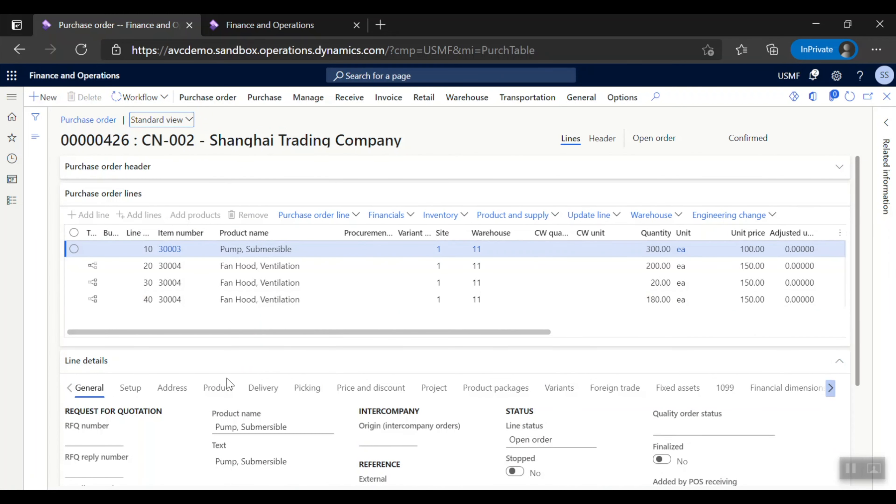
pyautogui.click(264, 392)
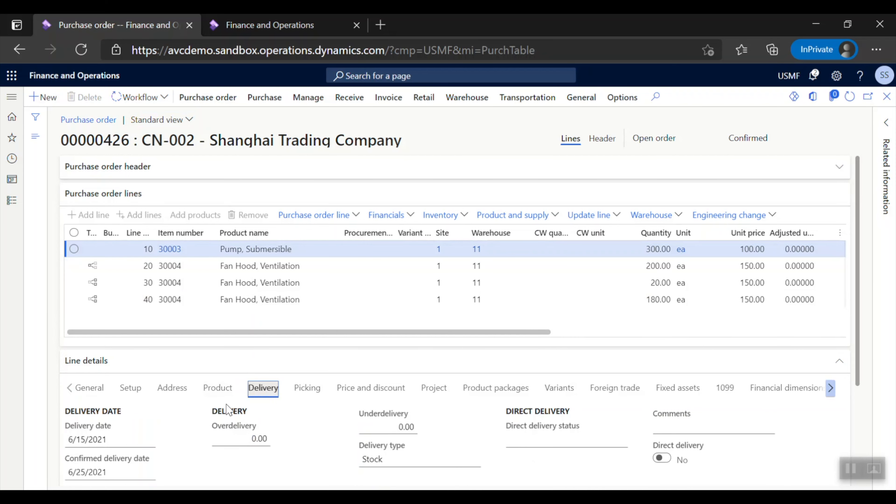
pyautogui.scroll(-3, 170, 426)
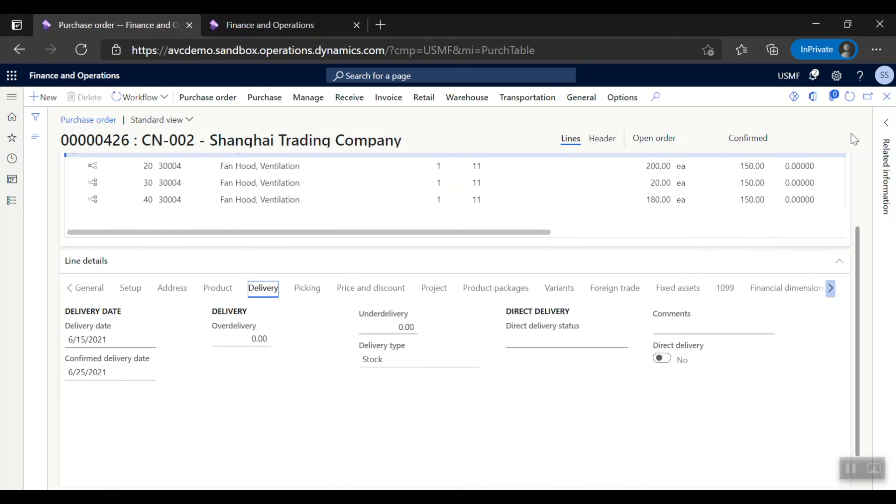
pyautogui.click(886, 96)
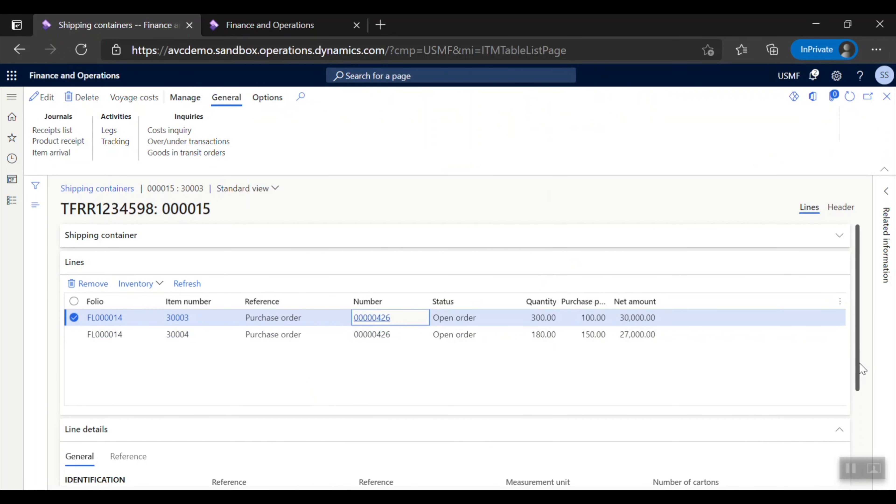
# Check the landed cost details of the Pump, Submersible purchase order line and return to the shipping container.
pyautogui.click(374, 318)
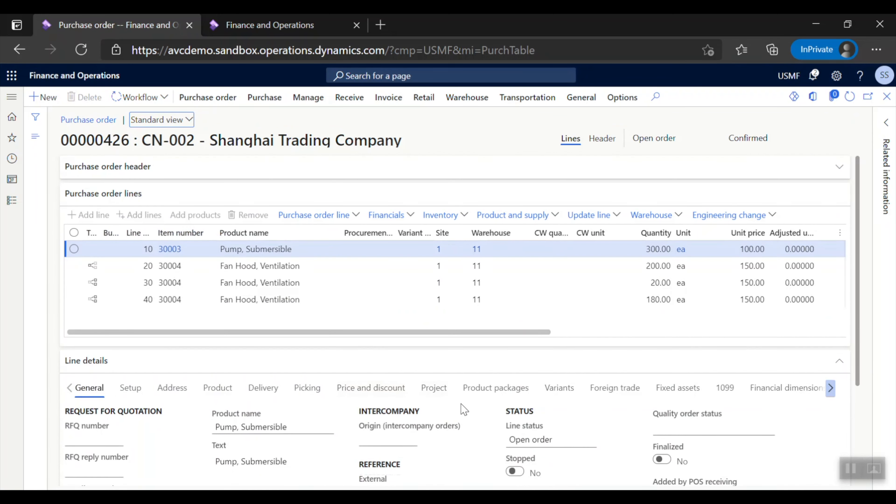
pyautogui.click(830, 387)
pyautogui.click(798, 388)
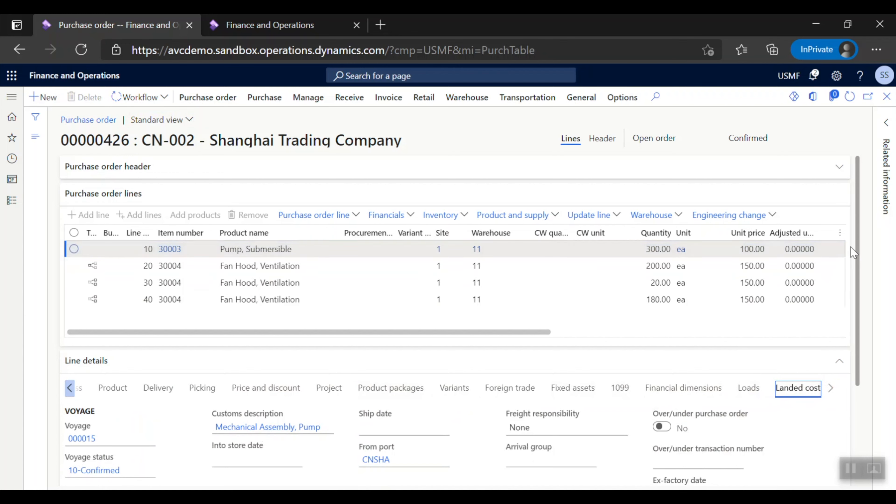
pyautogui.click(883, 97)
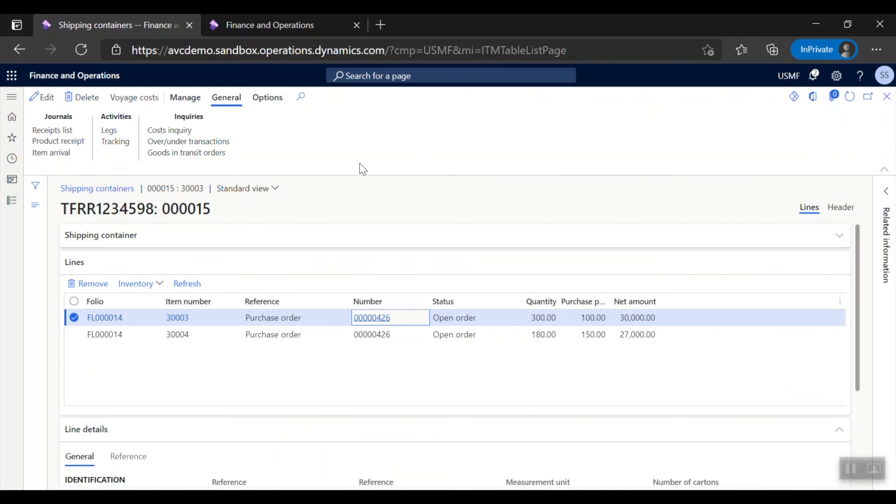
# Set the 10-Load leg's actual end date to 5/26/2021 in the container's inbound tracking, refresh the dates and return to the container.
pyautogui.click(116, 142)
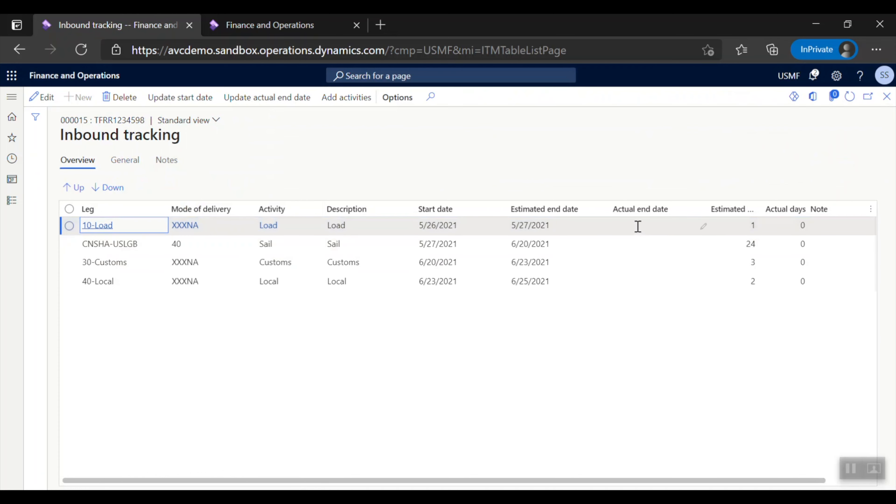
pyautogui.click(628, 226)
pyautogui.click(41, 103)
pyautogui.write('5/26')
pyautogui.press('Tab')
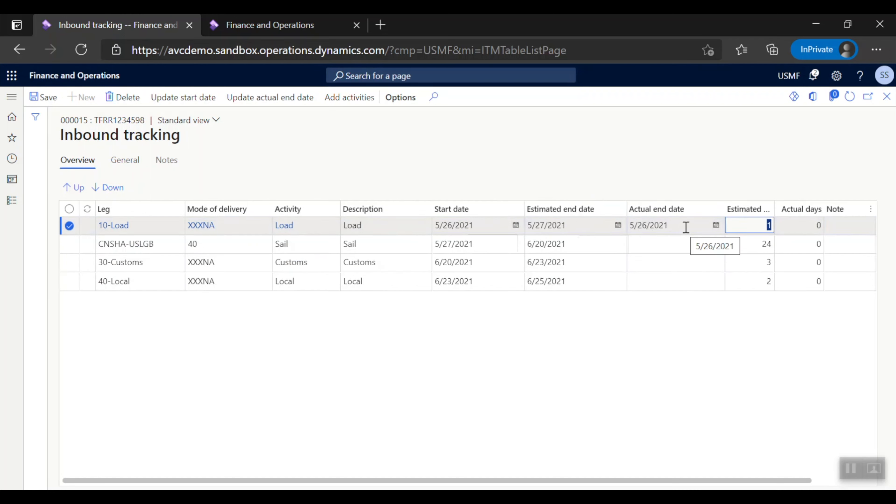
pyautogui.click(849, 97)
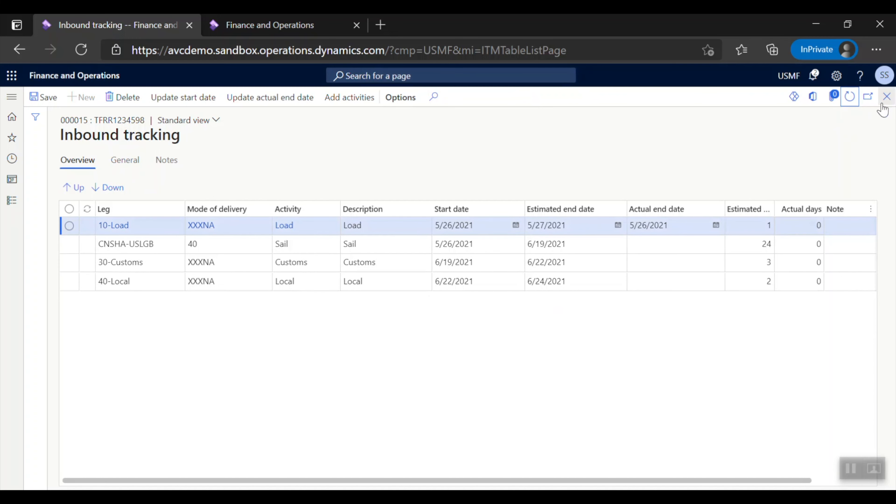
pyautogui.click(887, 96)
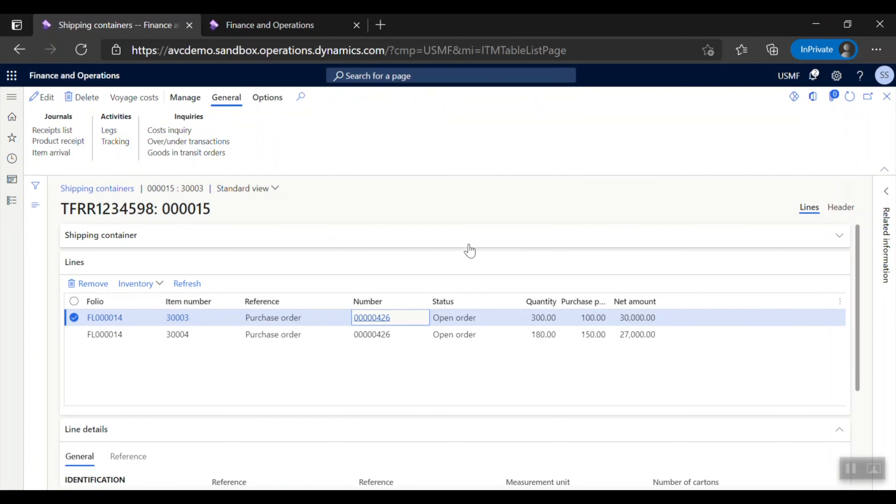
# Reopen the purchase order from the container line for item 30003 and check the line's confirmed delivery date.
pyautogui.click(381, 319)
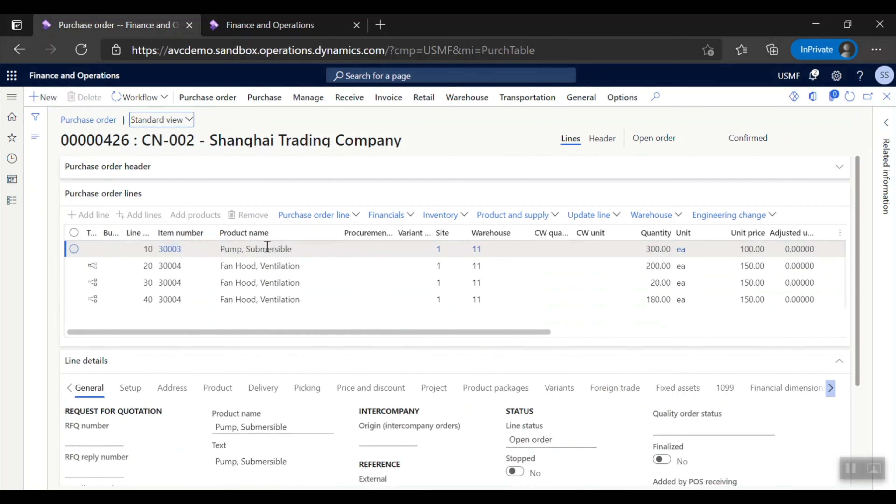
pyautogui.click(267, 390)
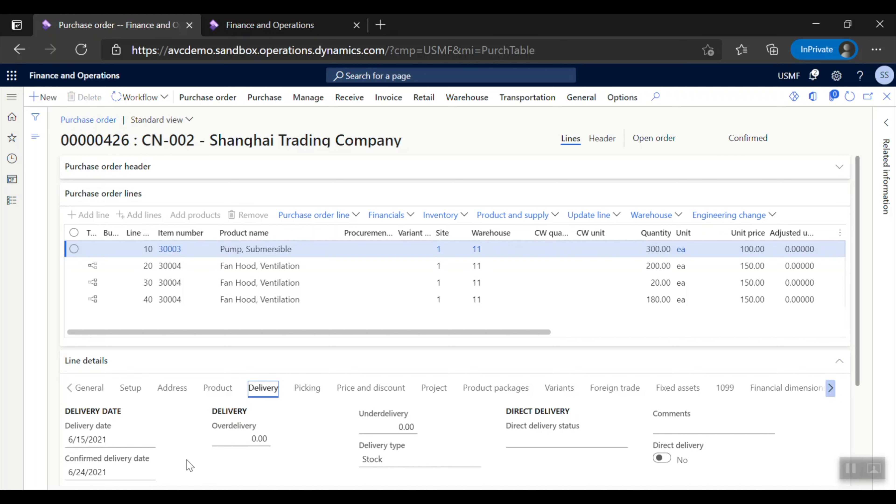
# Check the landed cost details of the Pump, Submersible purchase order line and return to the Landed Cost workspace.
pyautogui.click(830, 388)
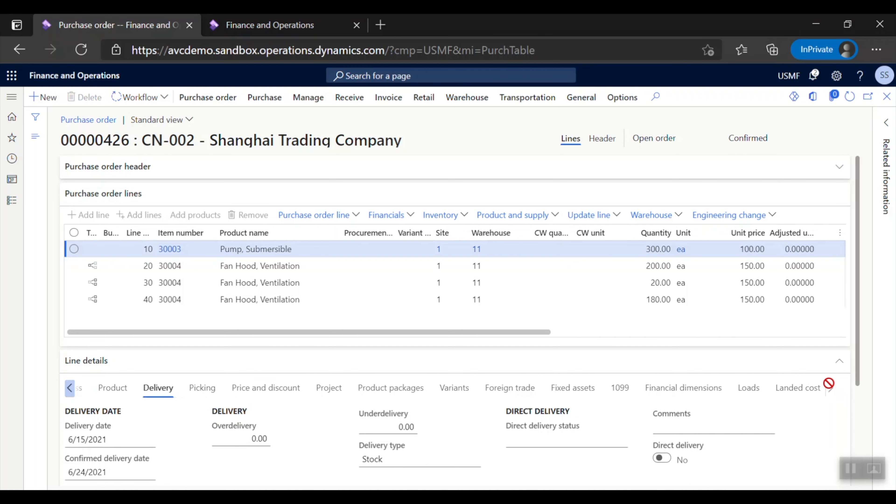
pyautogui.click(799, 390)
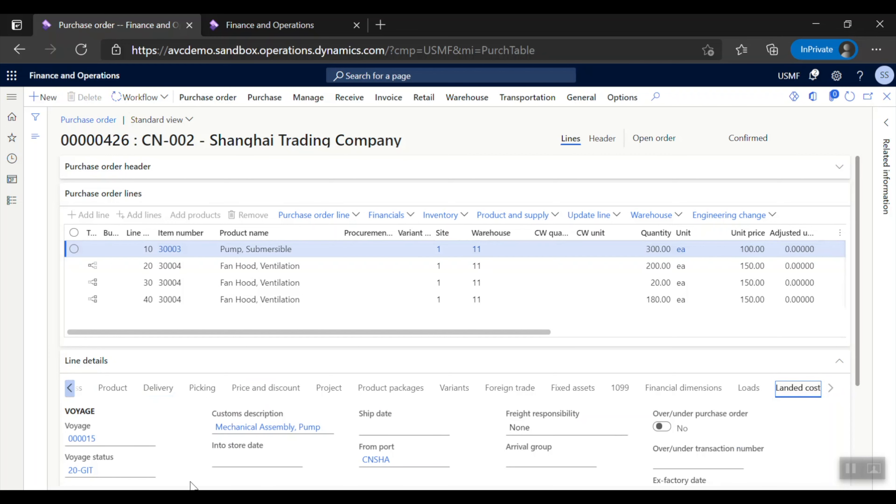
pyautogui.scroll(-1, 168, 467)
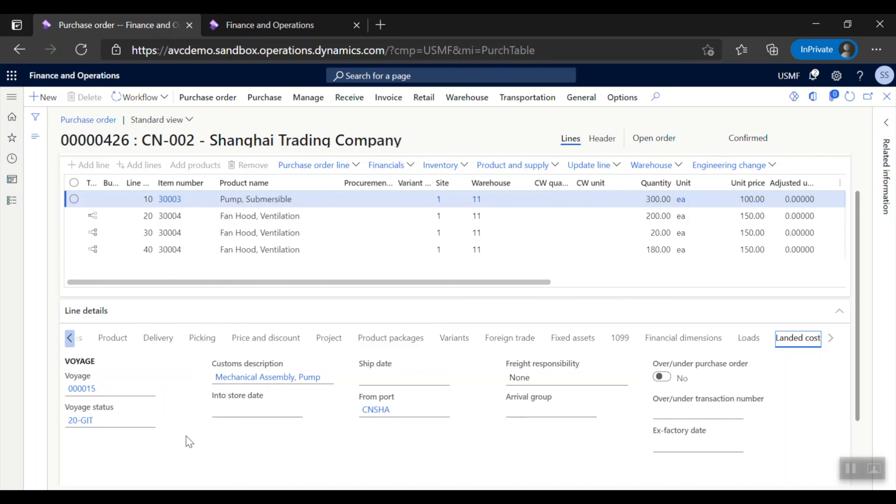
pyautogui.click(887, 99)
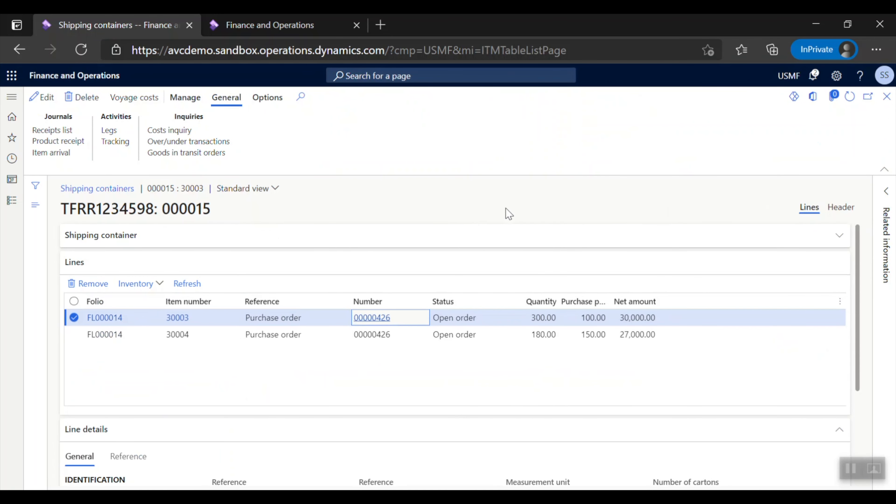
pyautogui.click(886, 99)
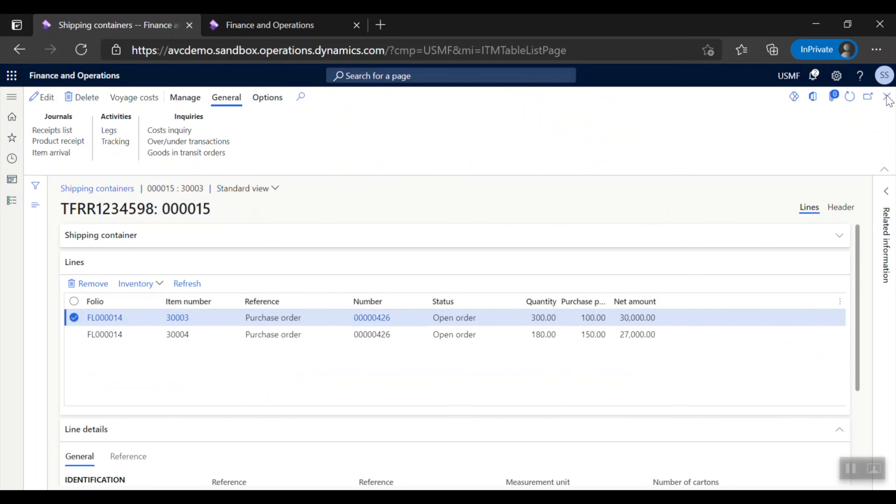
pyautogui.click(886, 100)
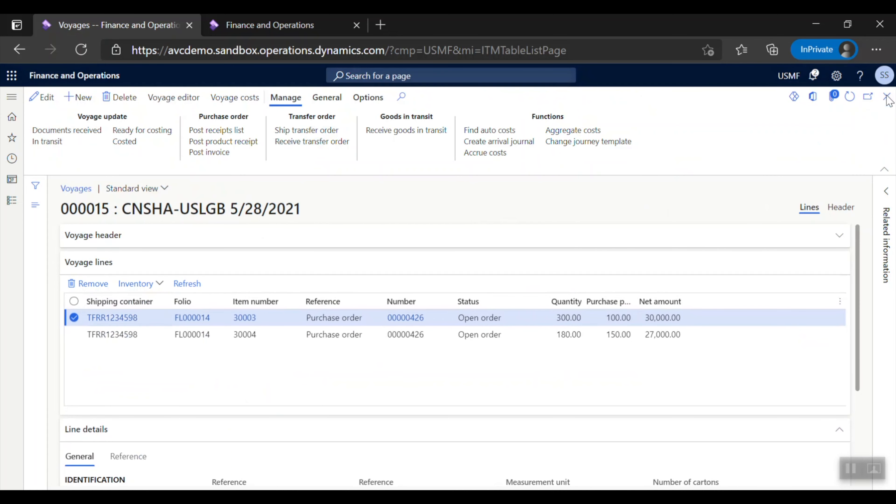
pyautogui.click(886, 100)
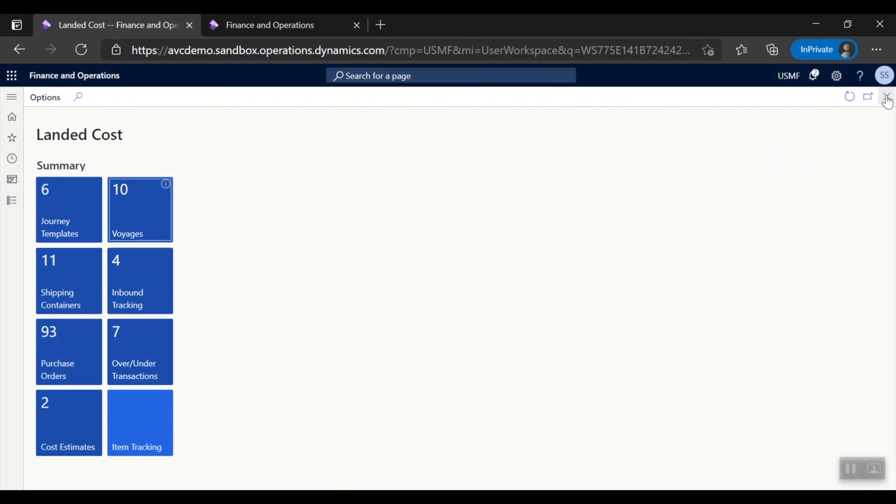
# Open item tracking from the Landed Cost workspace and filter the list by item number 30003.
pyautogui.click(139, 422)
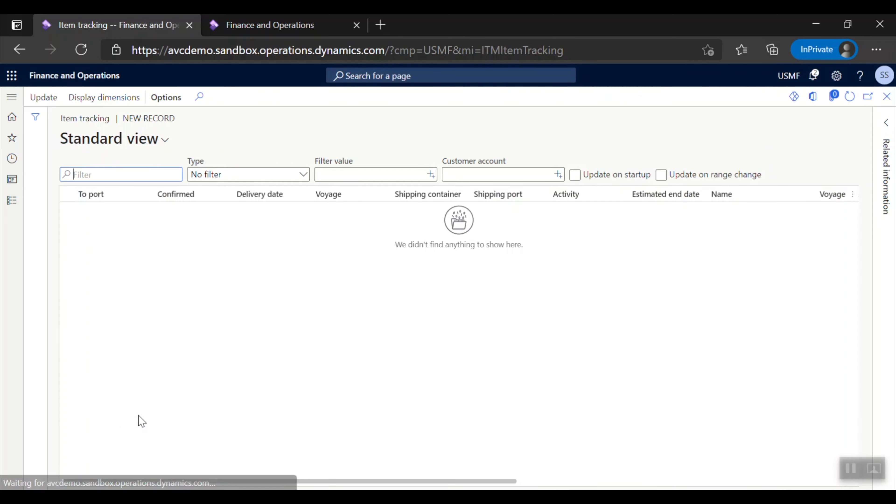
pyautogui.click(87, 173)
pyautogui.write('30003')
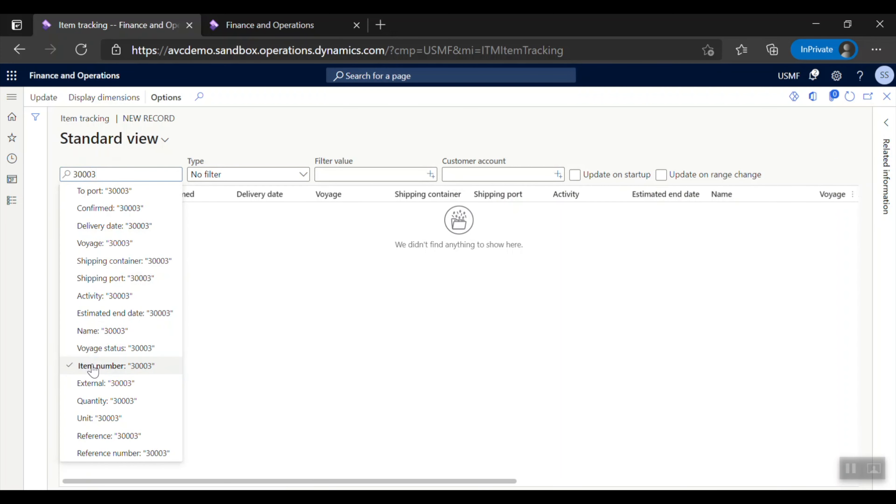
pyautogui.click(134, 366)
# List the item tracking for voyage 000015, review its delivery dates, sail activity and items, and close item tracking.
pyautogui.click(262, 173)
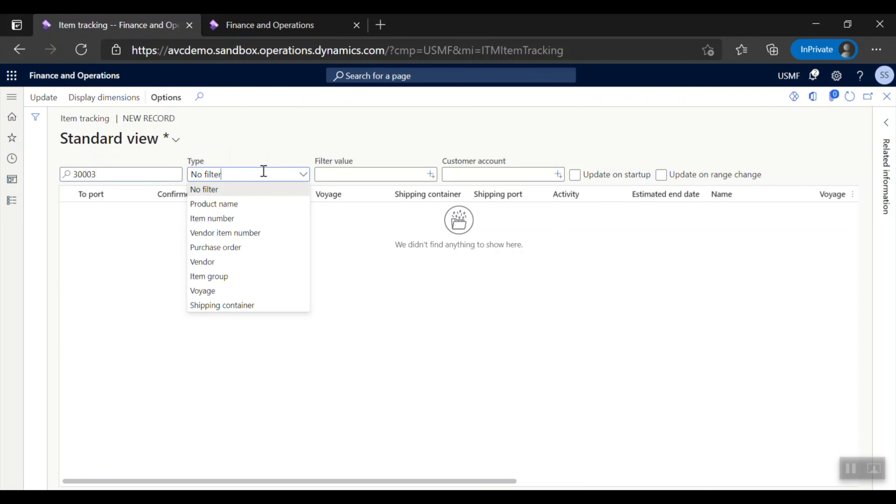
pyautogui.write('v')
pyautogui.click(265, 216)
pyautogui.click(431, 176)
pyautogui.scroll(-3, 364, 284)
pyautogui.click(363, 291)
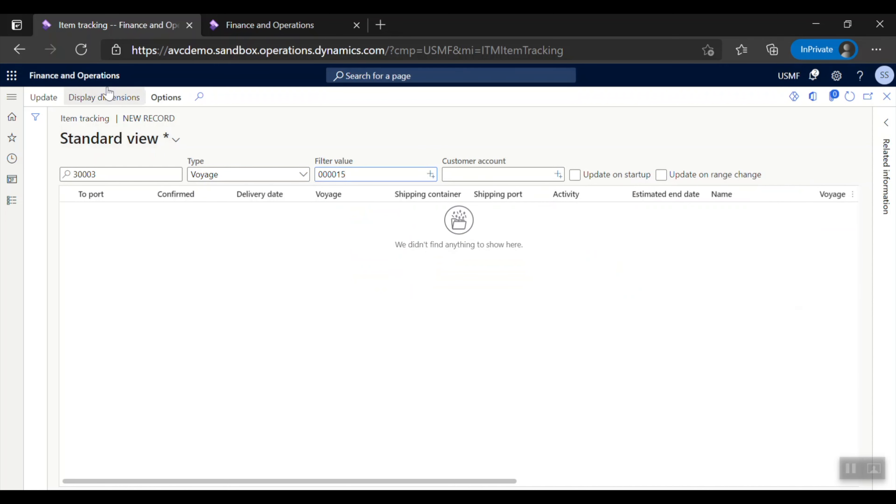
pyautogui.click(44, 99)
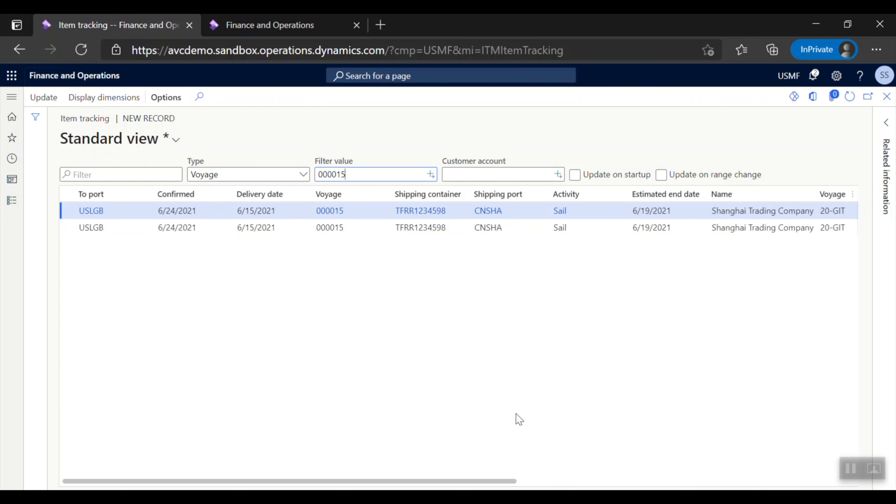
pyautogui.moveTo(493, 484); pyautogui.dragTo(696, 482)
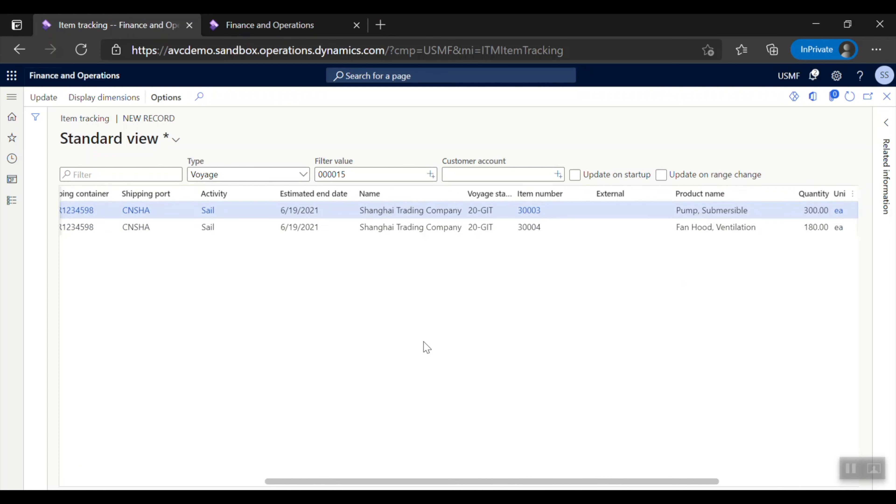
pyautogui.click(887, 97)
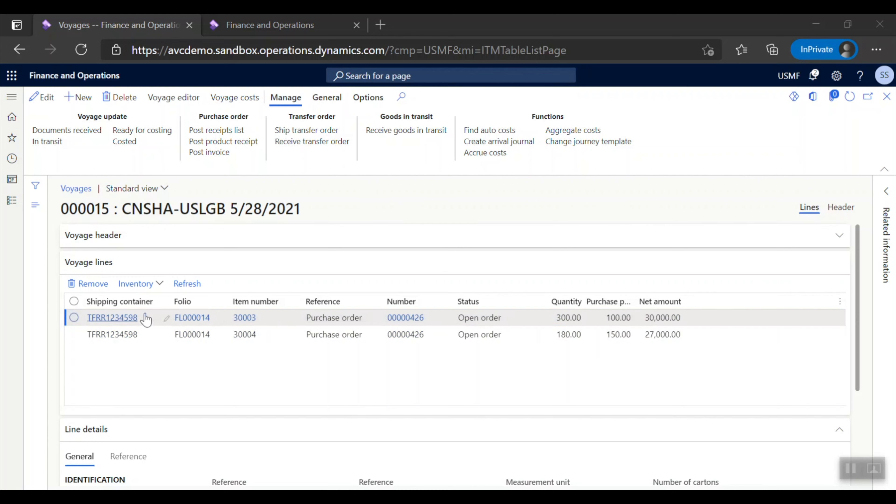
# Open shipping container TFRR1234598 from the voyage line for item 30003 and start its vendor invoice.
pyautogui.click(114, 323)
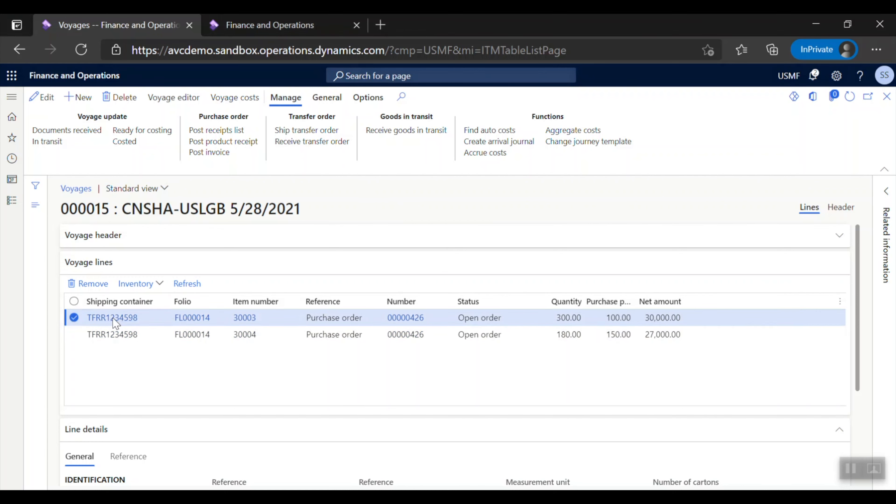
pyautogui.click(113, 319)
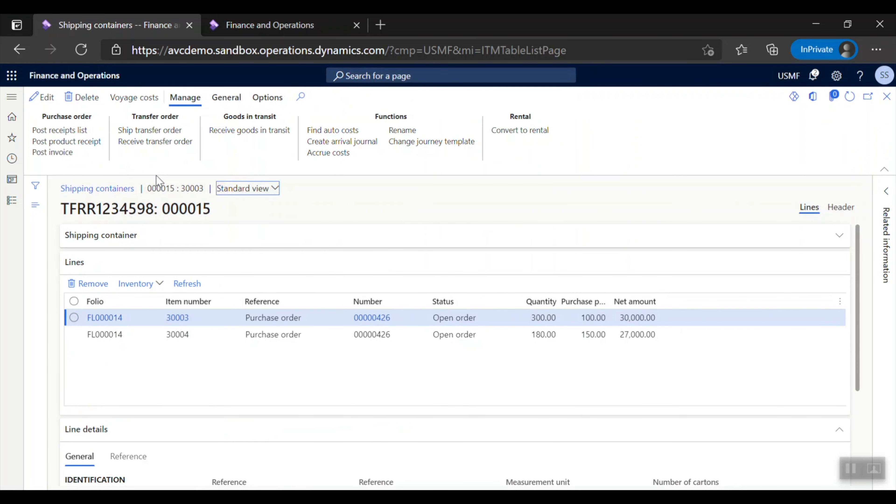
pyautogui.click(55, 156)
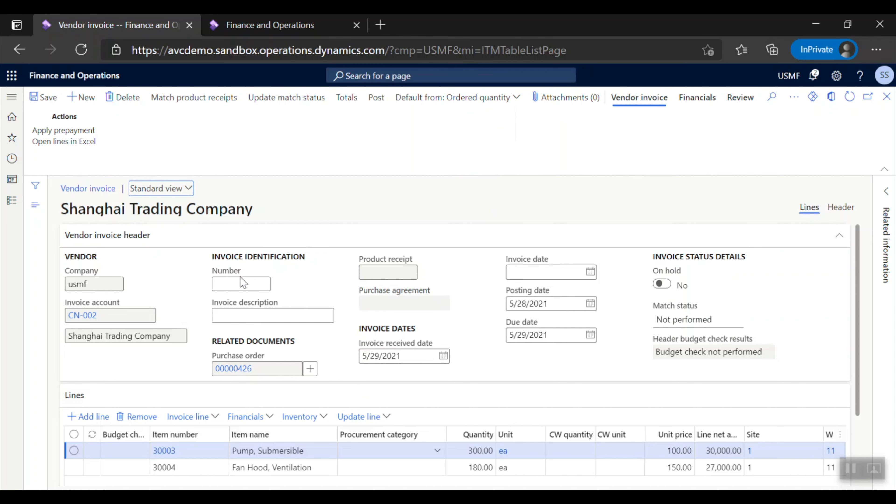
# Give the vendor invoice the number INV000015, the description Goods Vendor Invoice and the invoice date 5/28/2021.
pyautogui.click(233, 283)
pyautogui.write('IN')
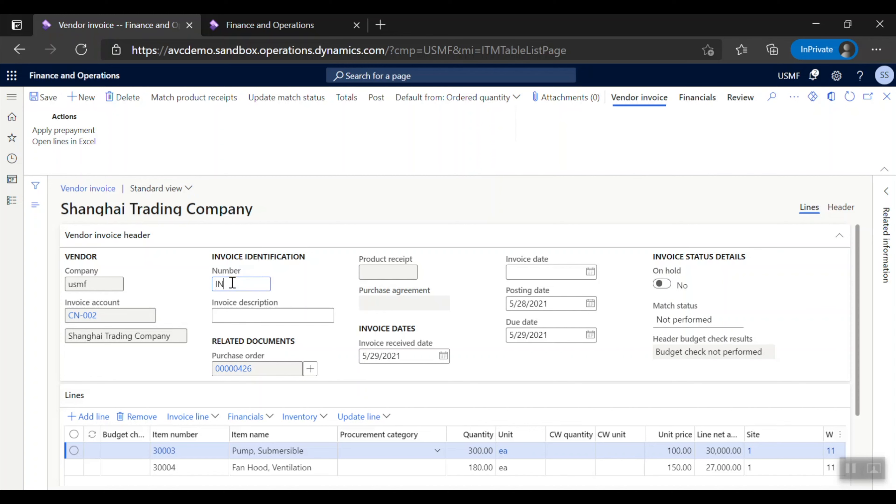
pyautogui.write('V00015')
pyautogui.press('Tab')
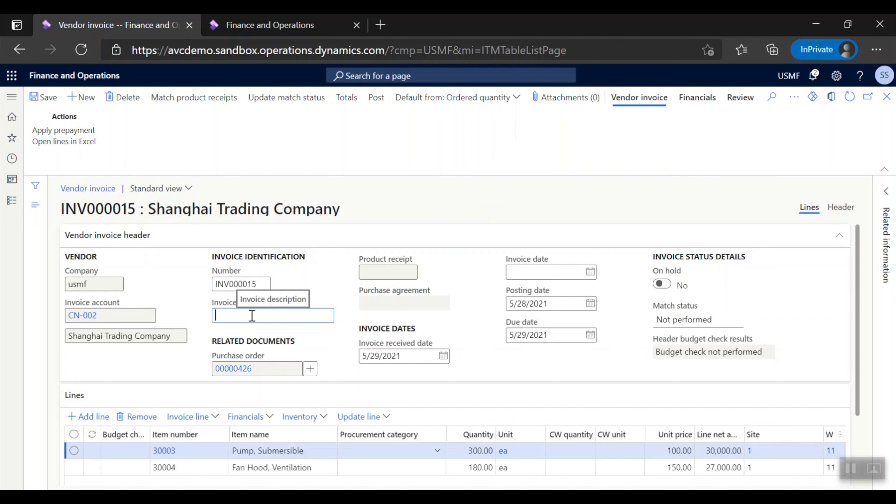
pyautogui.write('Goods Vendor Invoice')
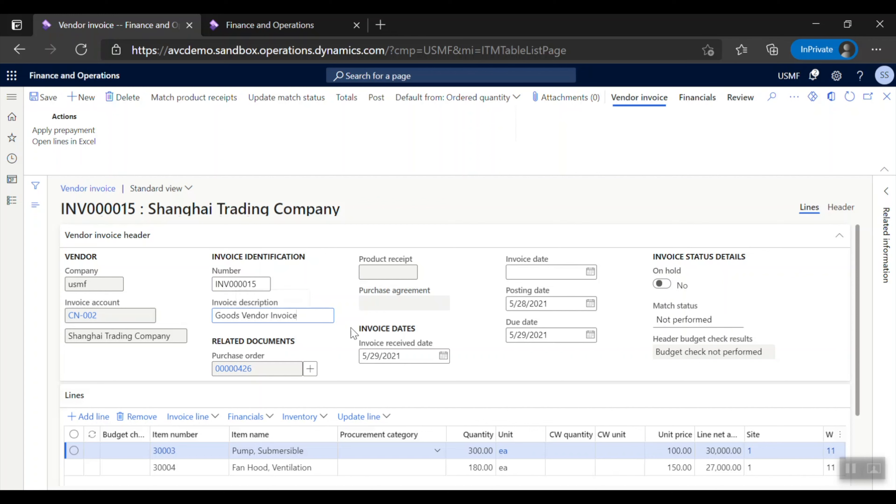
pyautogui.click(532, 272)
pyautogui.press('Tab')
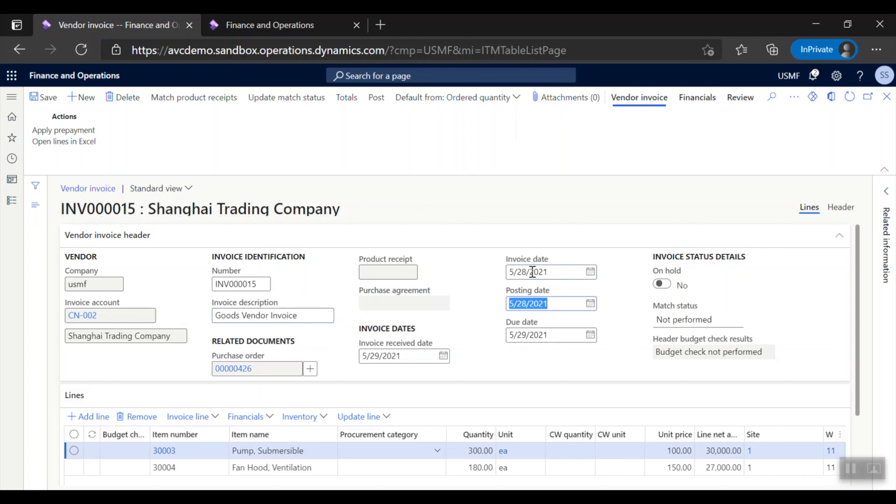
# Update the vendor invoice's match status and check the invoice lines' product receipt quantity match and price match.
pyautogui.scroll(-1, 476, 318)
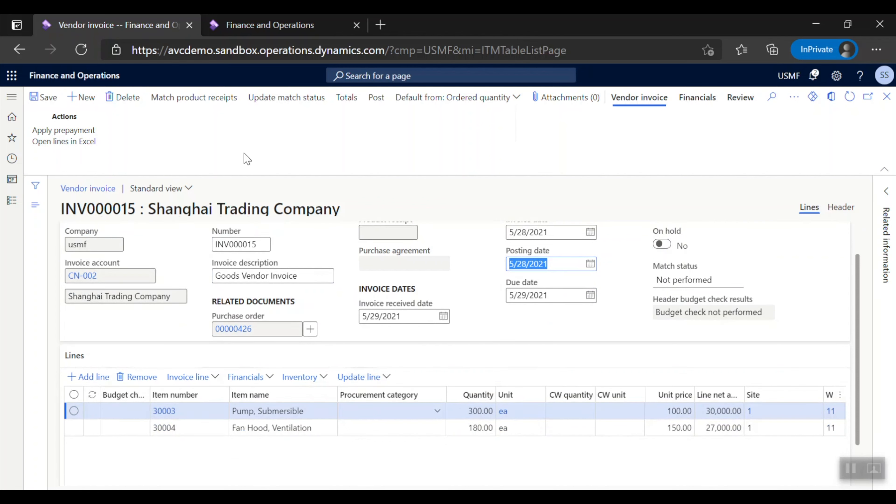
pyautogui.click(286, 102)
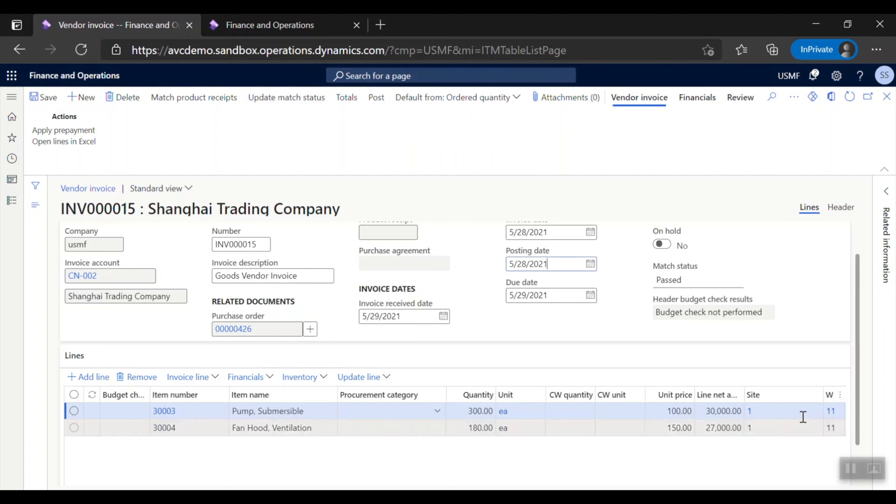
pyautogui.scroll(-1, 859, 396)
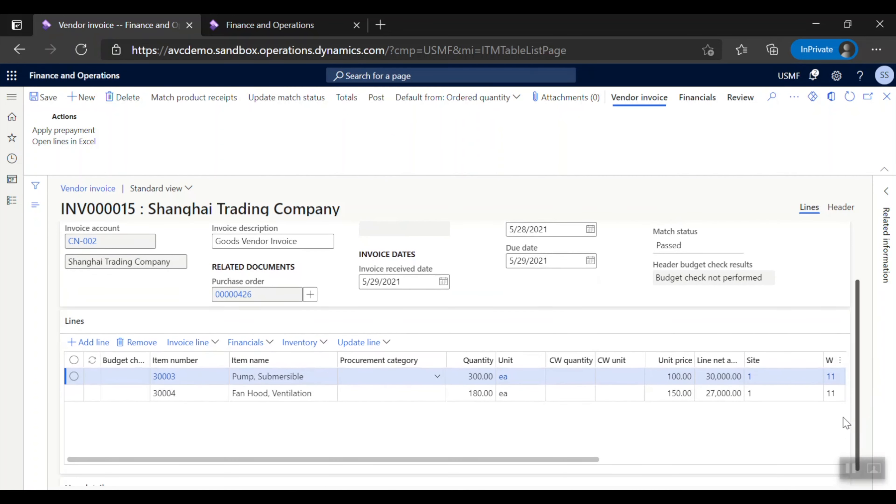
pyautogui.moveTo(598, 462); pyautogui.dragTo(792, 461)
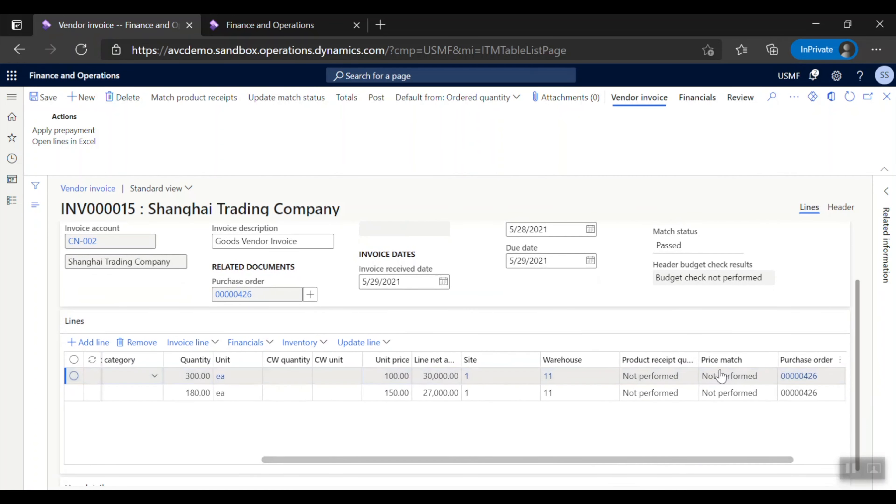
pyautogui.moveTo(672, 462); pyautogui.dragTo(344, 464)
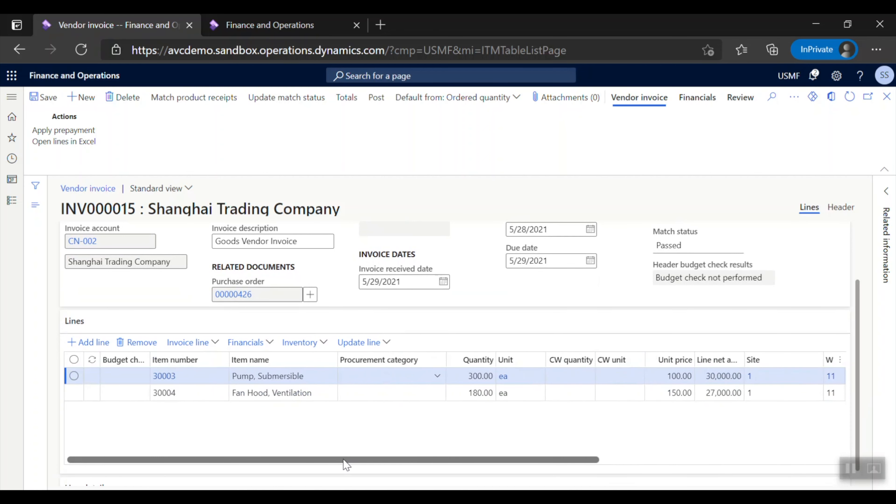
# Review the invoice's product receipt matching without changing it, post the vendor invoice and dismiss the notification.
pyautogui.click(194, 98)
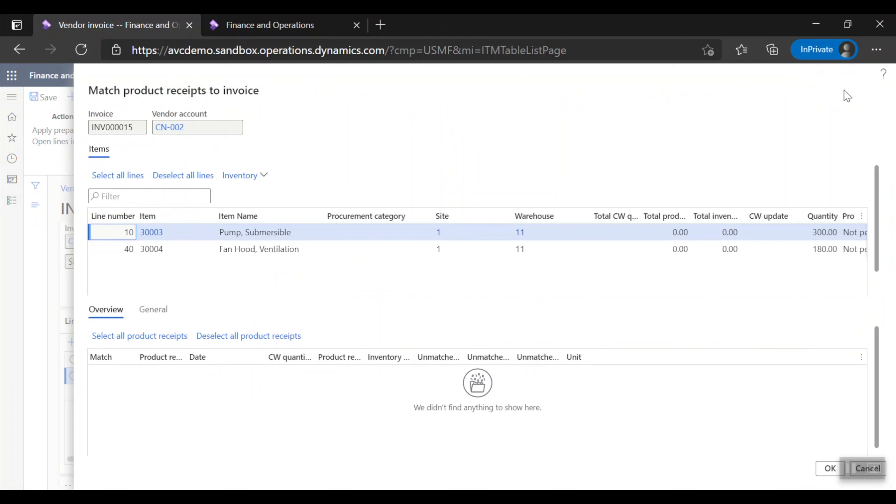
pyautogui.press('Escape')
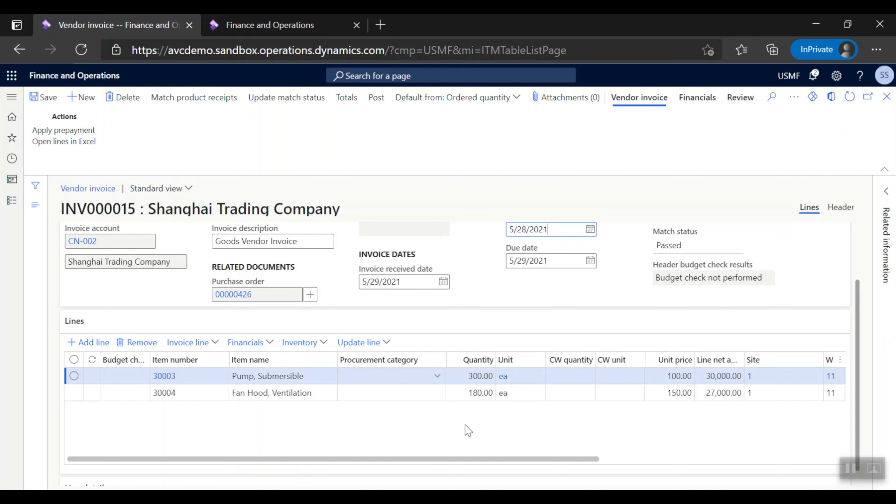
pyautogui.click(378, 99)
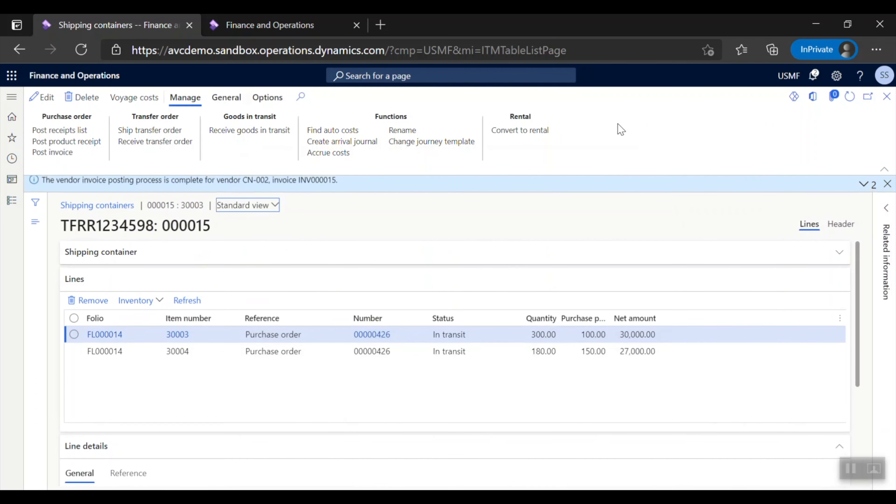
pyautogui.click(887, 184)
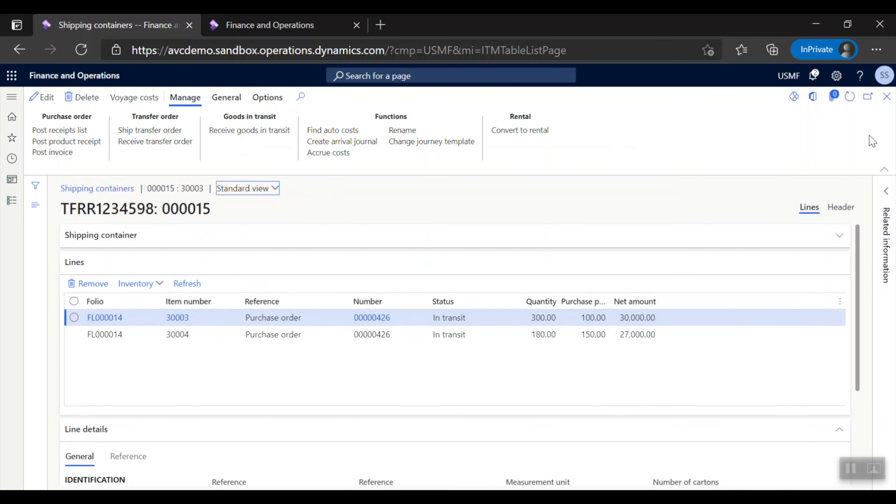
# Open the purchase order from the voyage line for item 30003 and examine the Pump, Submersible line's inventory transaction details.
pyautogui.click(887, 100)
pyautogui.click(406, 316)
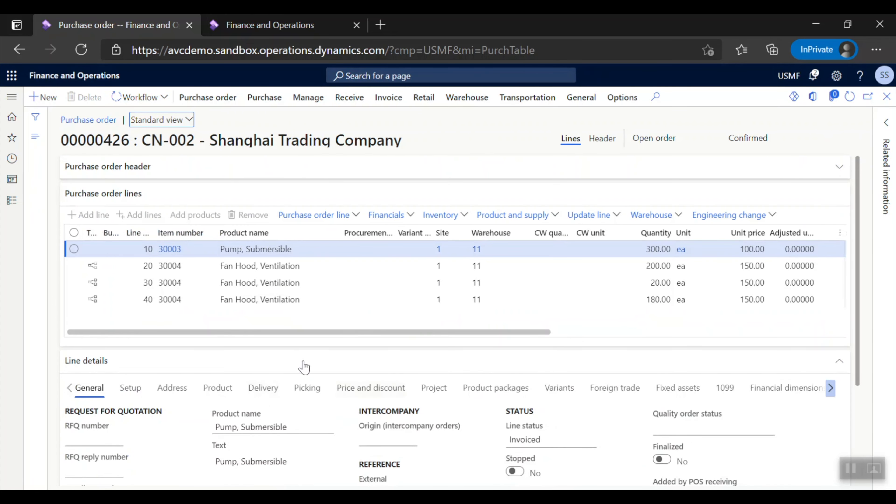
pyautogui.click(462, 215)
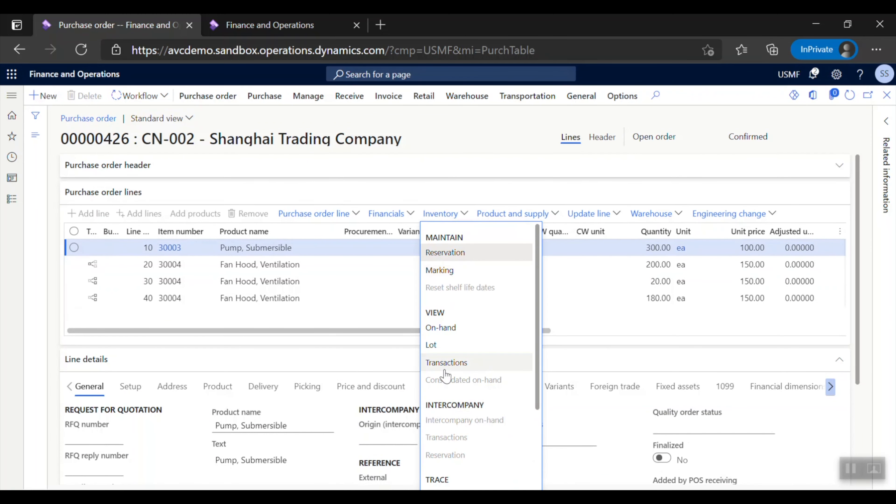
pyautogui.click(455, 364)
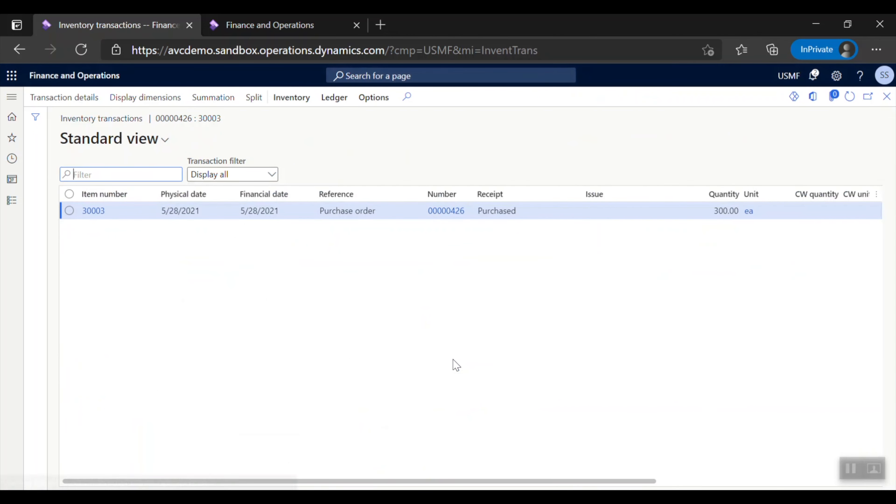
pyautogui.click(67, 101)
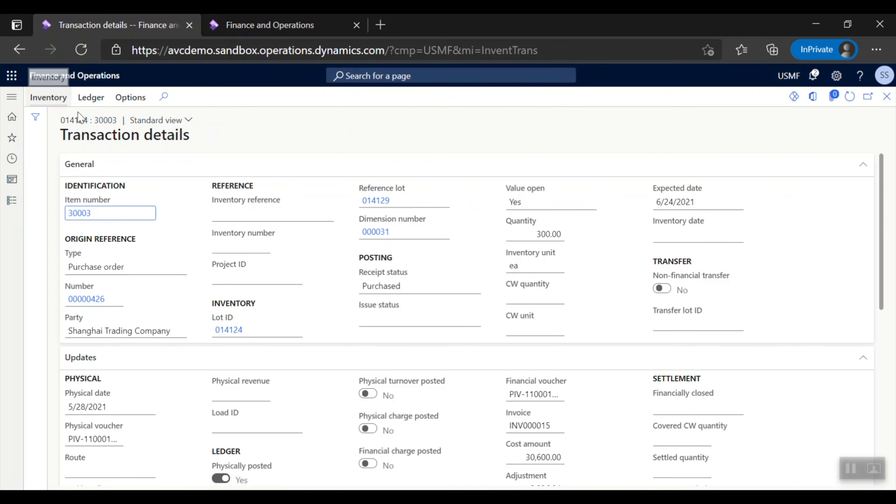
pyautogui.scroll(-5, 176, 254)
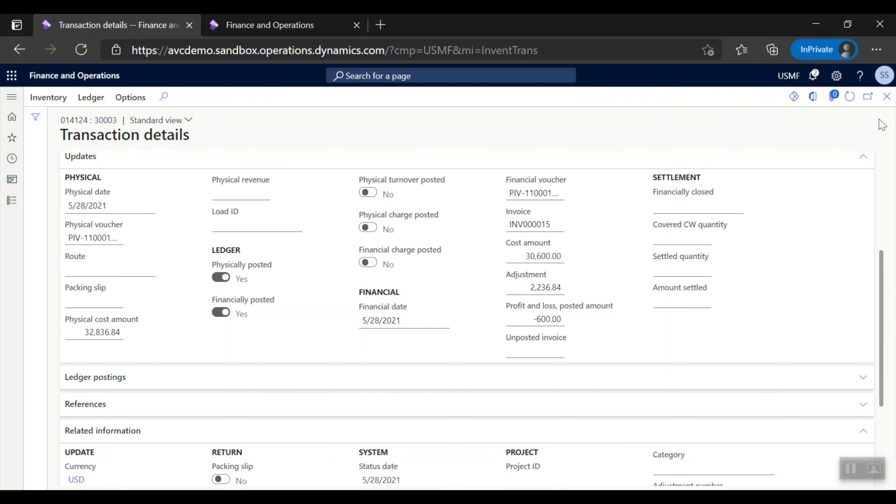
# Leave the transaction details, review the inventory transaction's cost settlements for item 30003 and return to the purchase order.
pyautogui.click(886, 96)
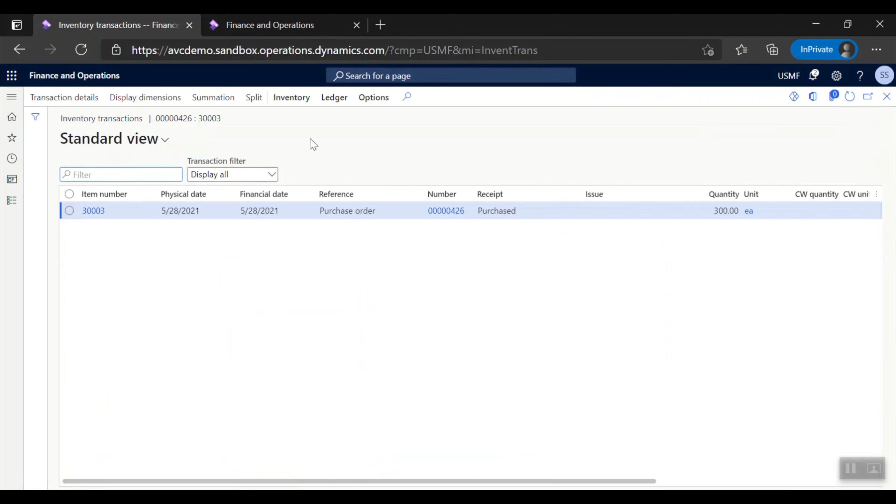
pyautogui.click(289, 99)
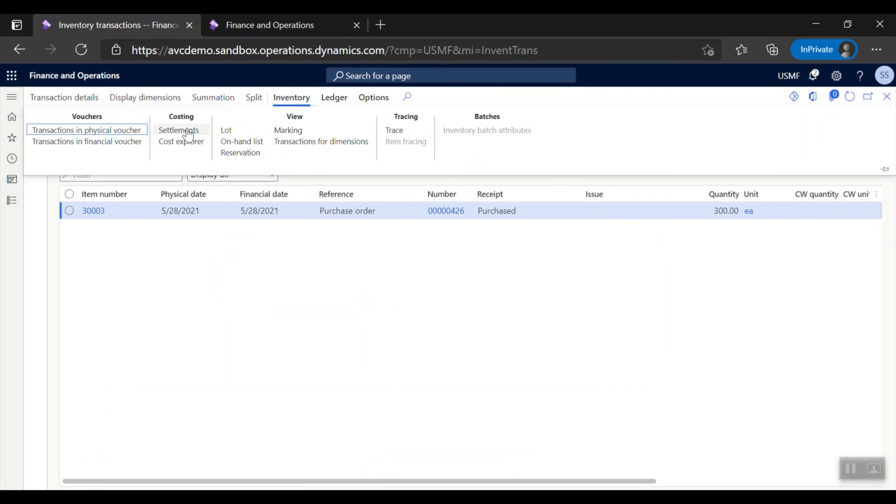
pyautogui.click(179, 130)
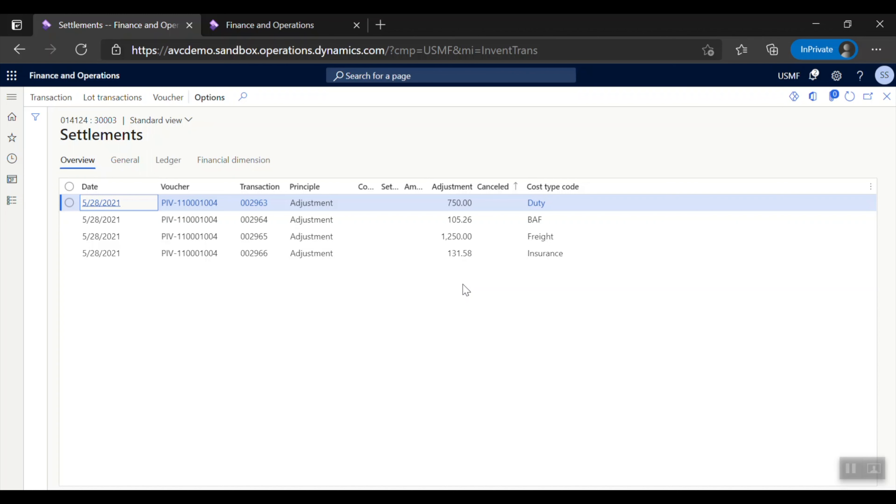
pyautogui.click(887, 101)
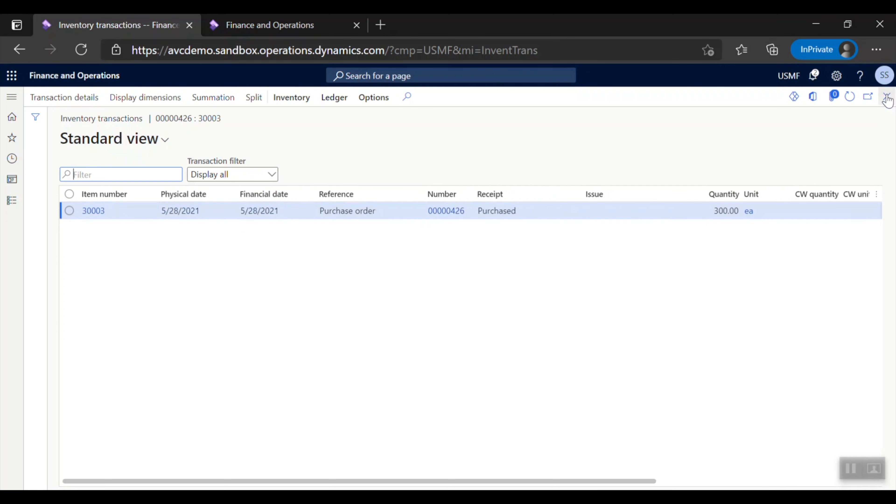
pyautogui.click(889, 100)
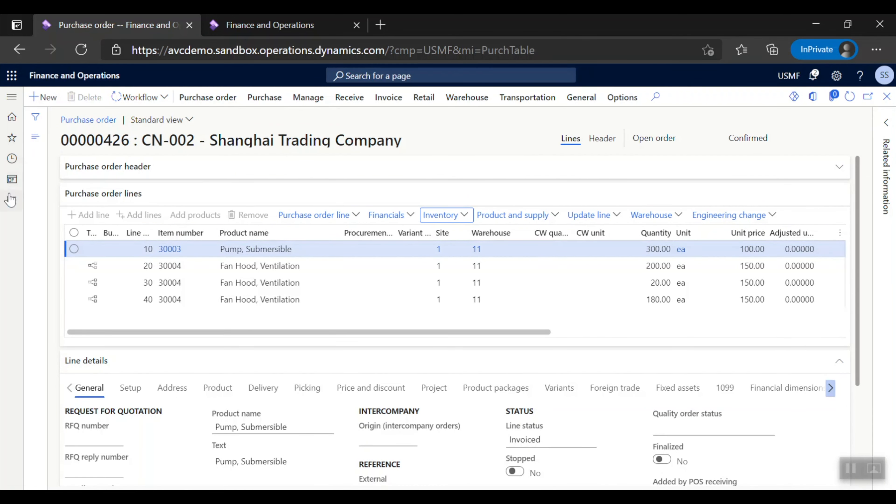
# Create an accounts payable invoice journal with the name APInvoice and open its lines.
pyautogui.click(11, 201)
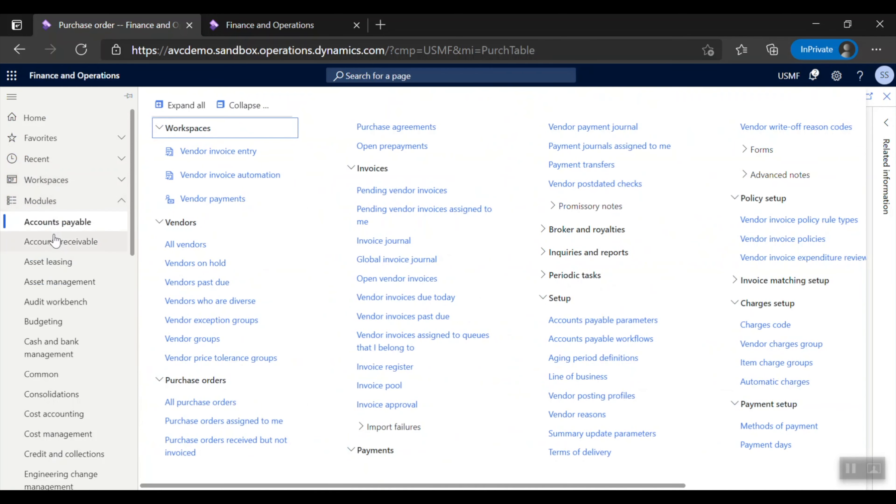
pyautogui.click(379, 240)
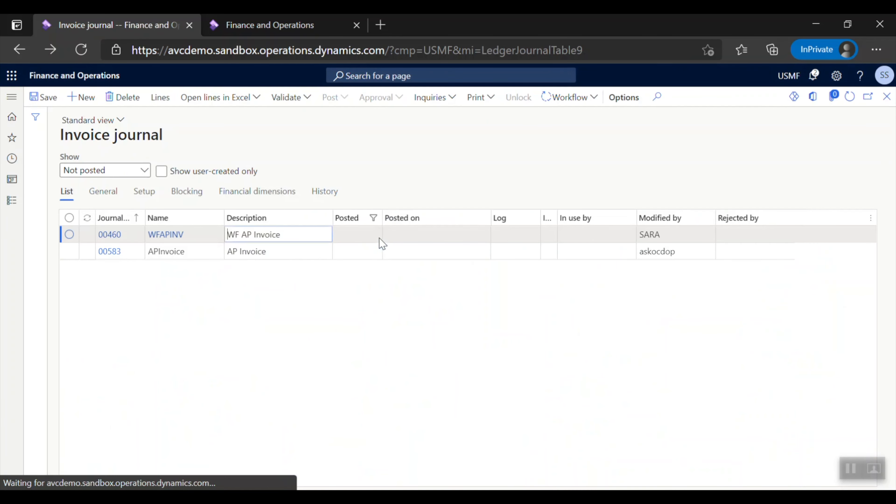
pyautogui.click(83, 99)
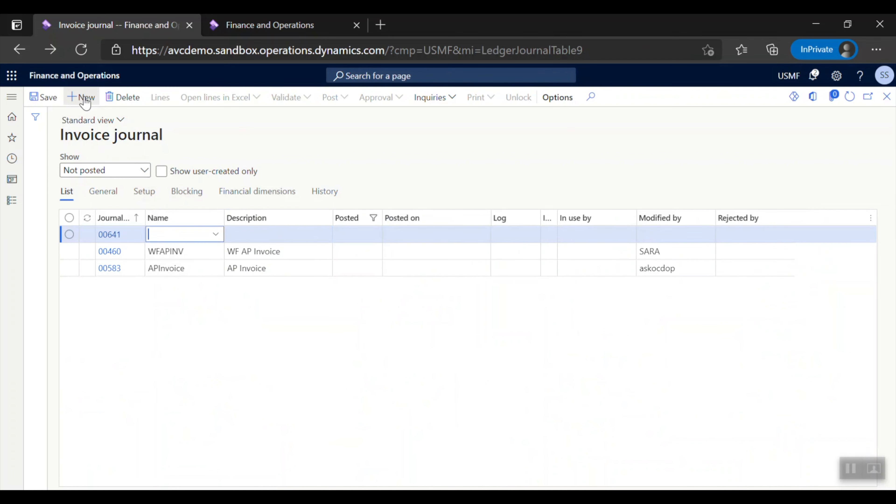
pyautogui.click(216, 234)
pyautogui.click(176, 267)
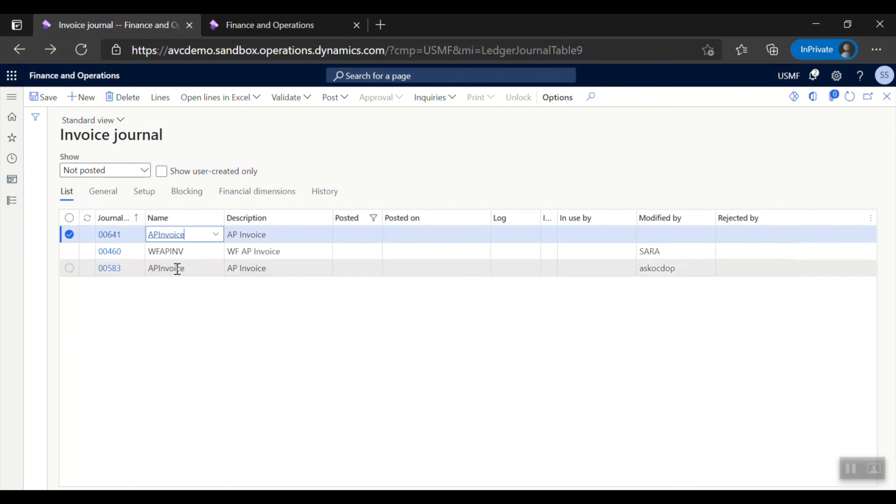
pyautogui.click(163, 99)
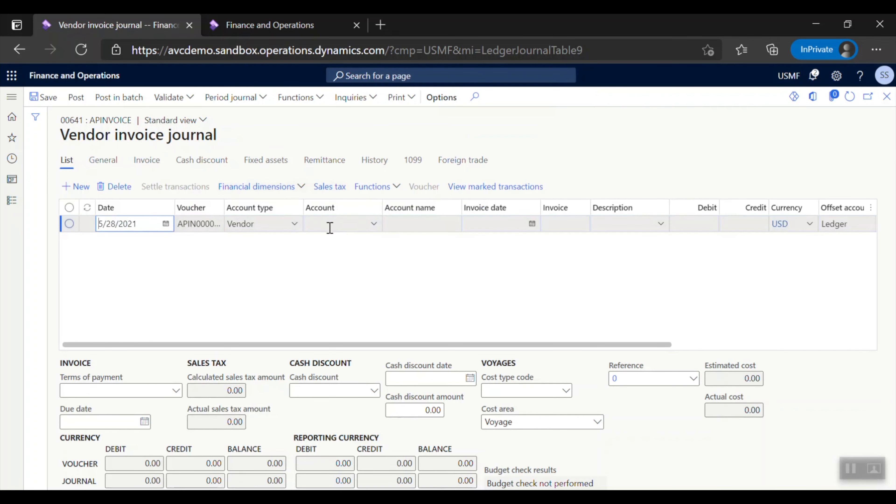
# Set the journal line's vendor account to China Shipping Company and its invoice date to 5/28/2021.
pyautogui.click(329, 223)
pyautogui.write('C')
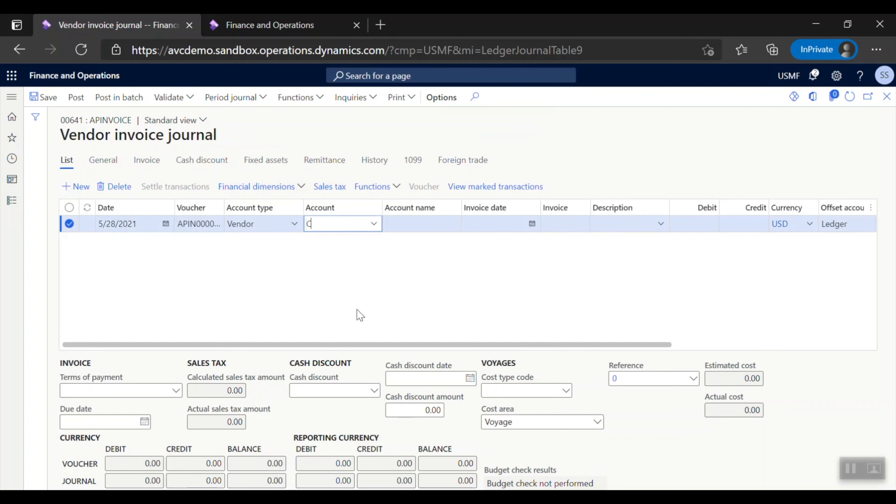
pyautogui.write('N-00')
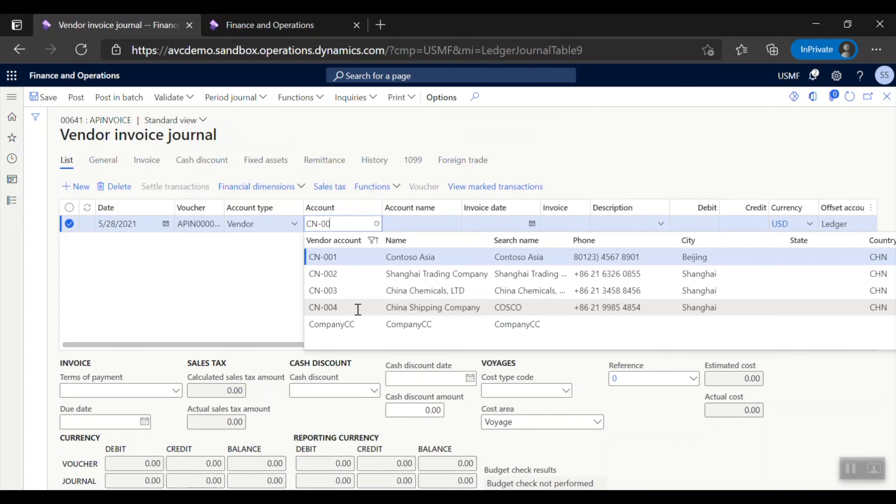
pyautogui.click(358, 307)
pyautogui.press('Tab')
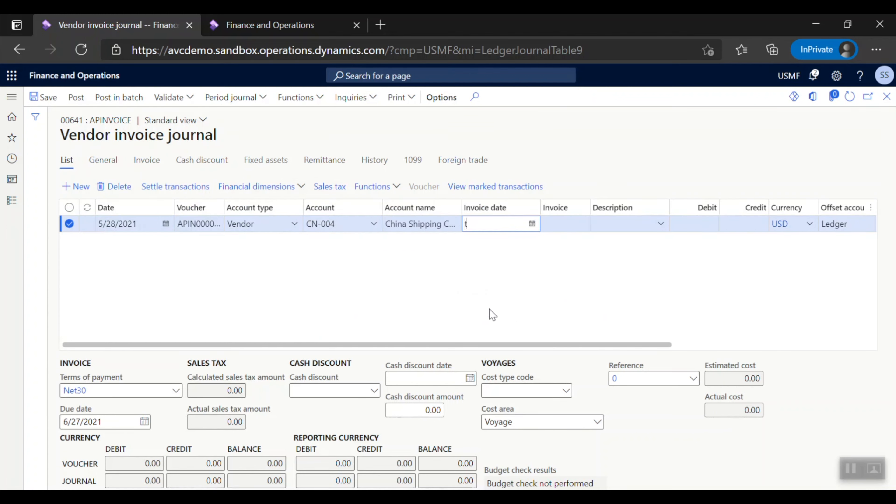
pyautogui.write('t')
pyautogui.press('Tab')
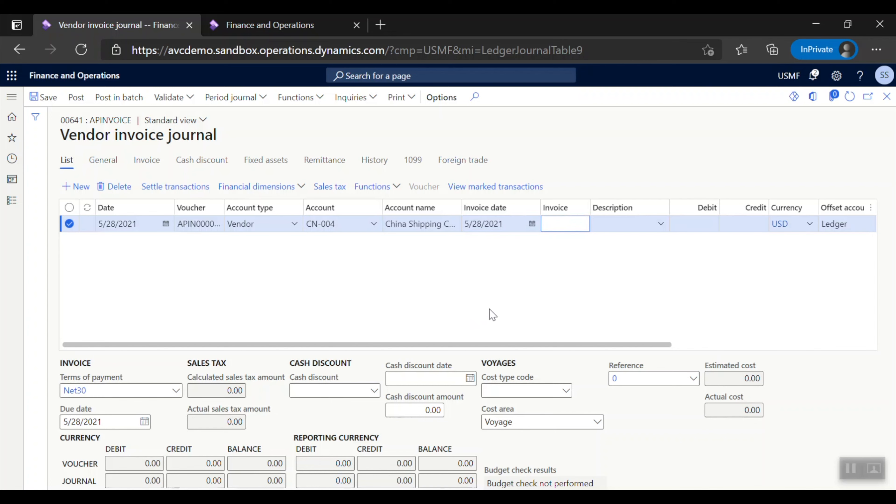
# Give the journal line the invoice number INV00015-2, the description Invoice and a credit of 1,900.00.
pyautogui.write('INV00015-2')
pyautogui.press('Tab')
pyautogui.write('In')
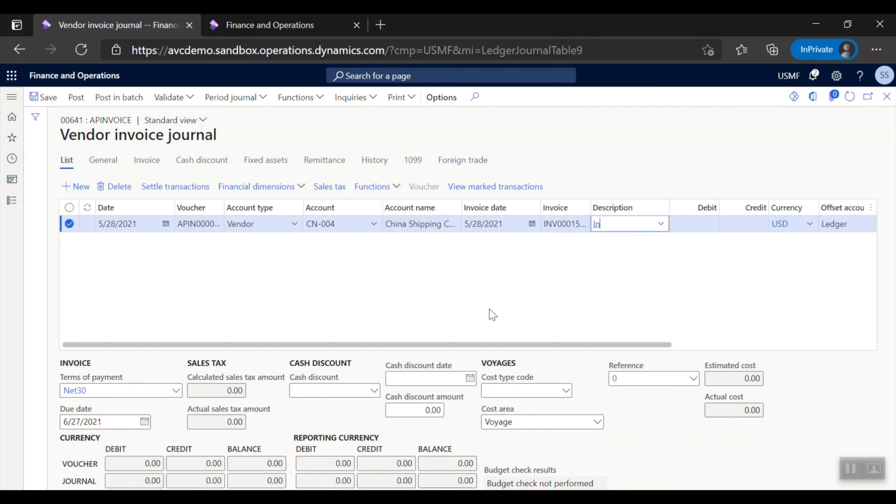
pyautogui.write('v')
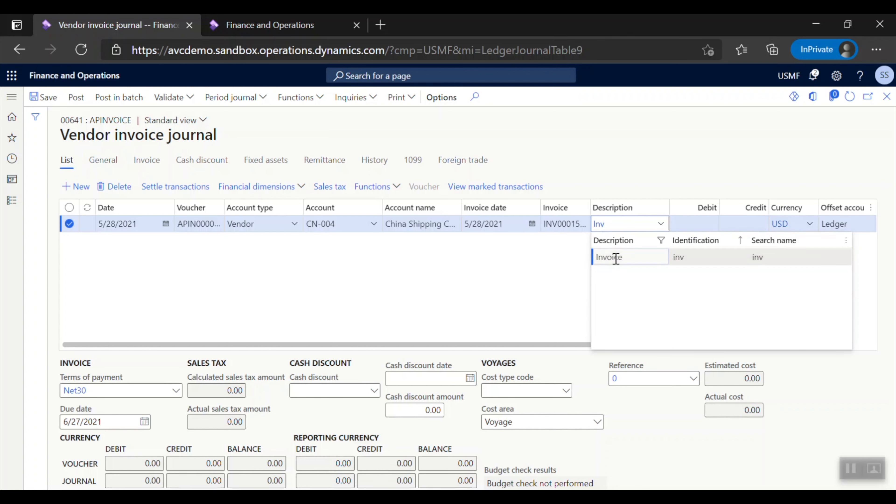
pyautogui.click(614, 256)
pyautogui.click(741, 224)
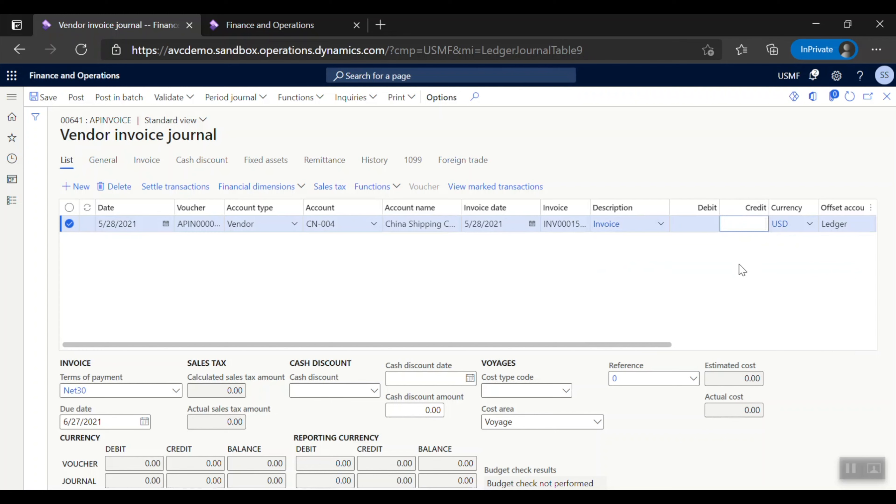
pyautogui.write('1900')
pyautogui.press('Tab')
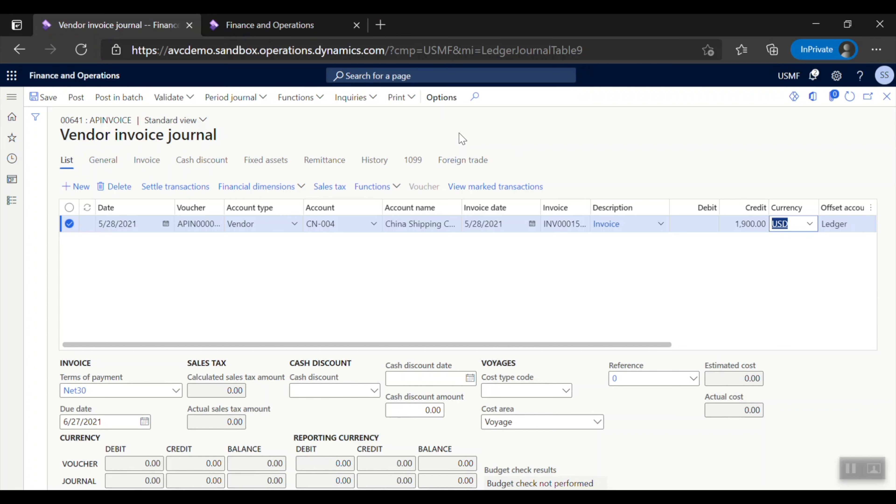
# Start selecting voyage costs for the journal line, with cost area Voyage and voyage 000015.
pyautogui.click(322, 101)
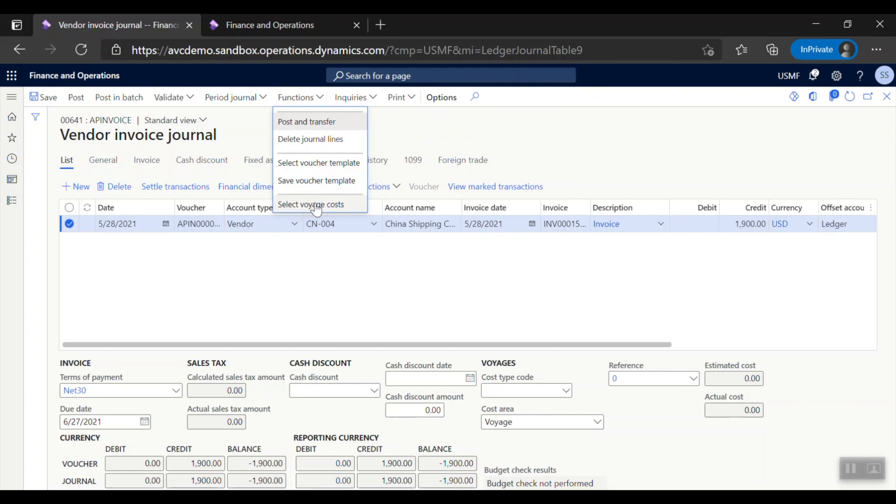
pyautogui.click(317, 204)
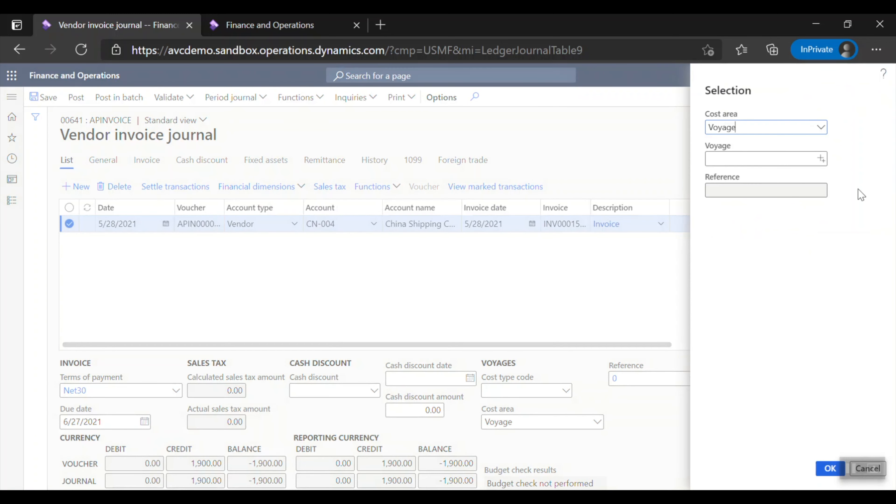
pyautogui.click(821, 158)
pyautogui.scroll(-2, 441, 247)
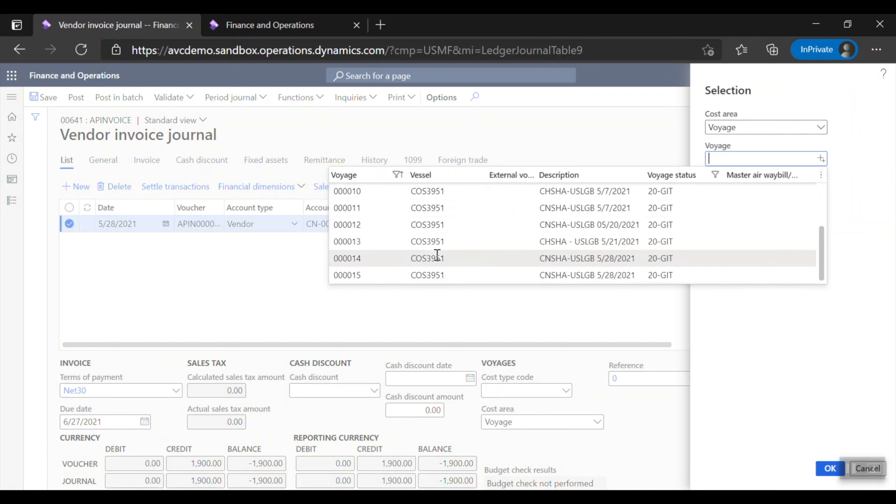
pyautogui.click(410, 274)
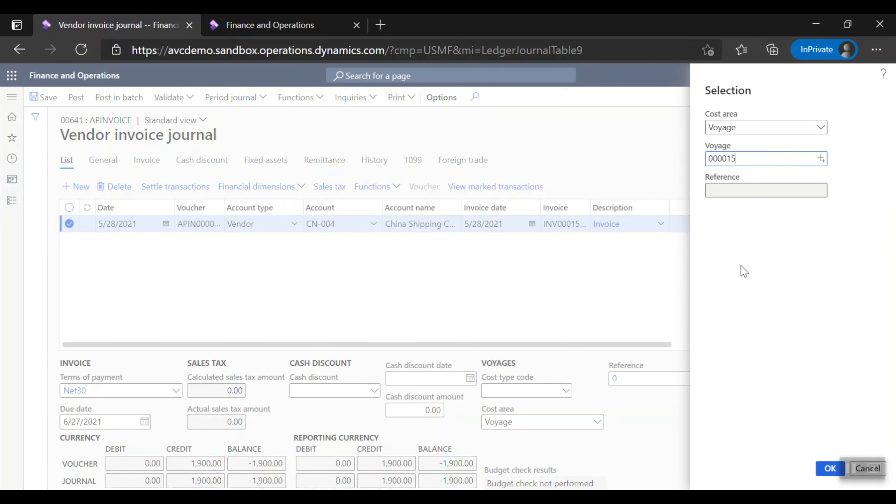
pyautogui.click(821, 128)
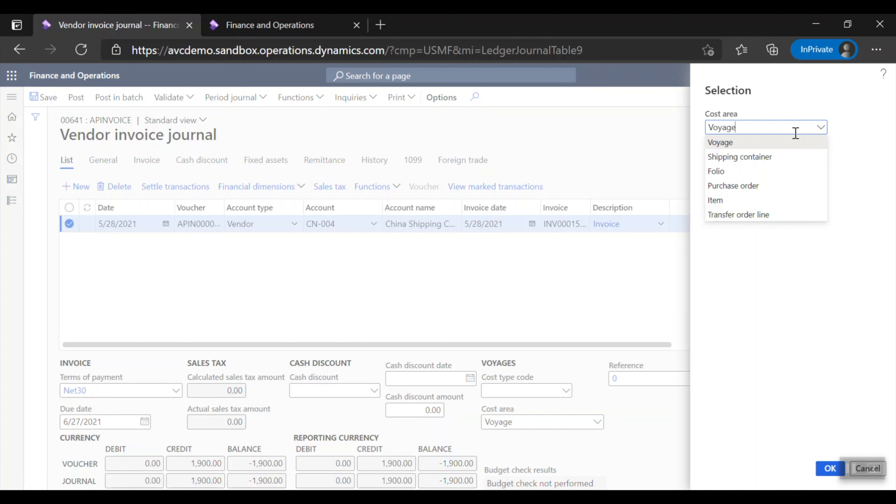
pyautogui.click(784, 128)
pyautogui.click(830, 468)
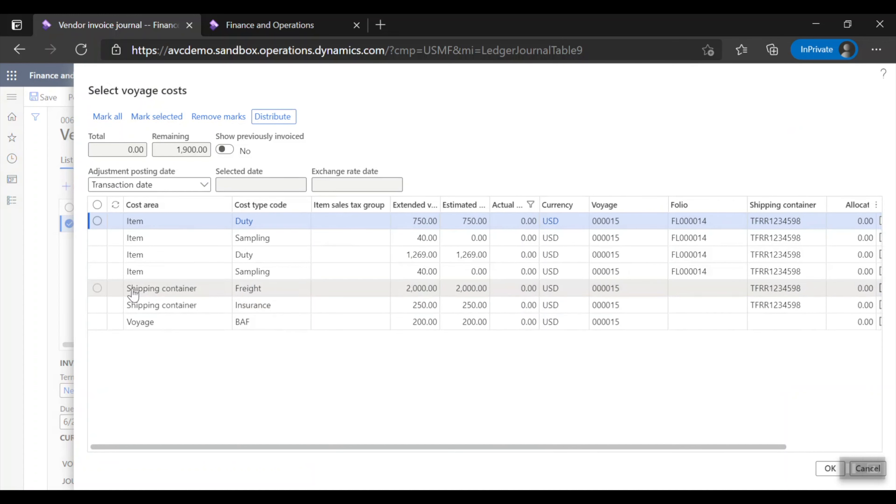
# Distribute 1,900.00 to the shipping container's Freight cost and accept the voyage cost selection.
pyautogui.click(97, 289)
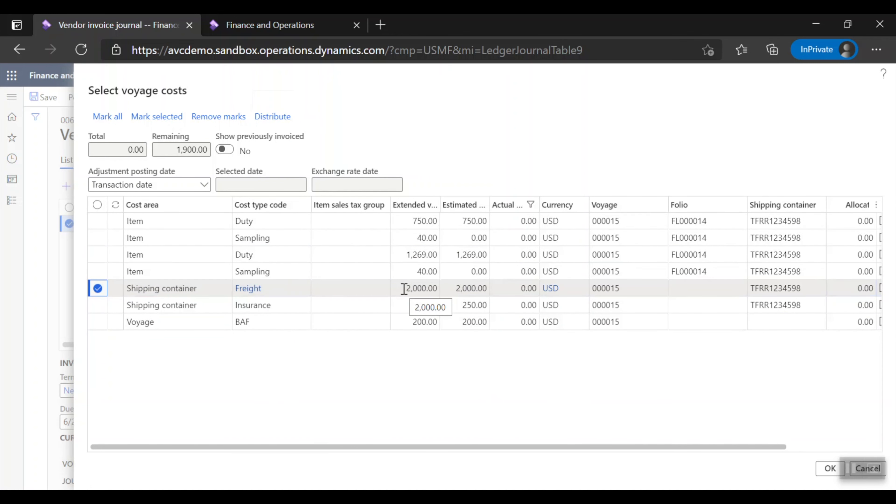
pyautogui.click(273, 117)
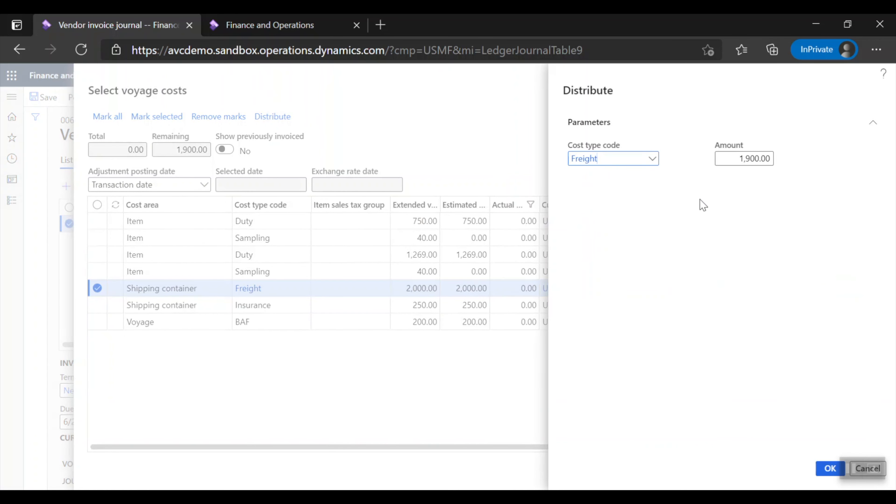
pyautogui.click(830, 469)
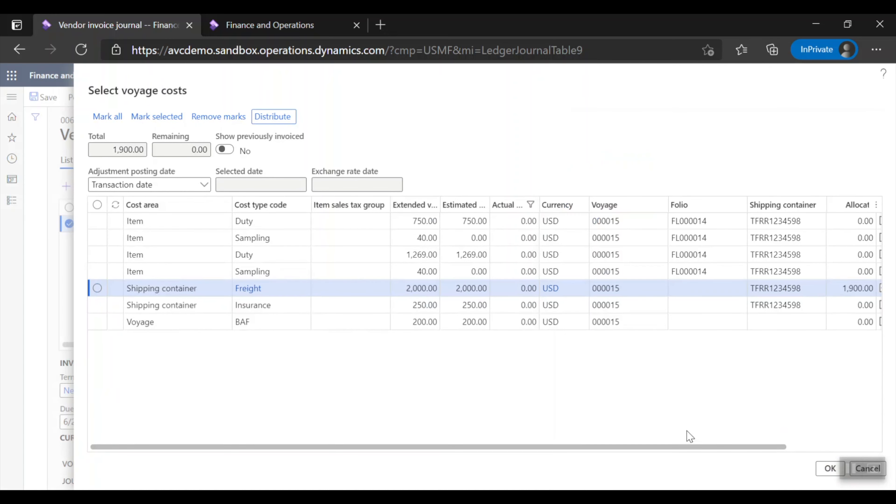
pyautogui.click(832, 470)
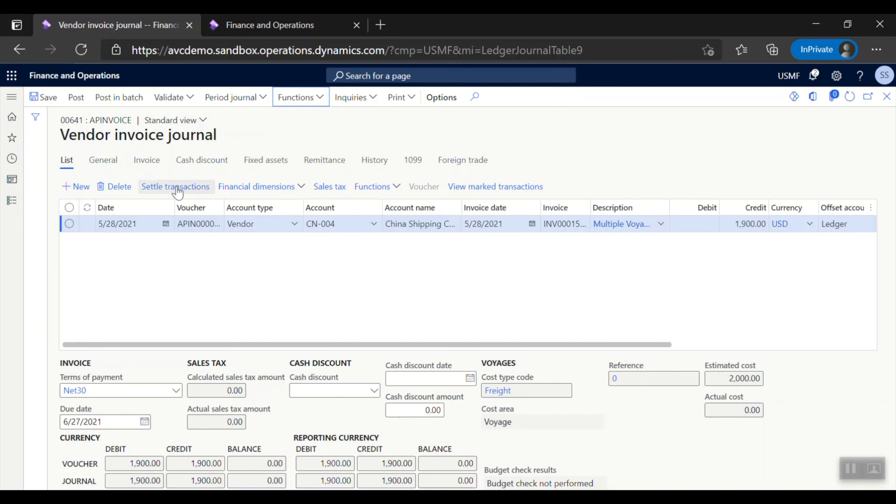
# Choose the approving employee in the journal line's invoice approval details.
pyautogui.click(147, 161)
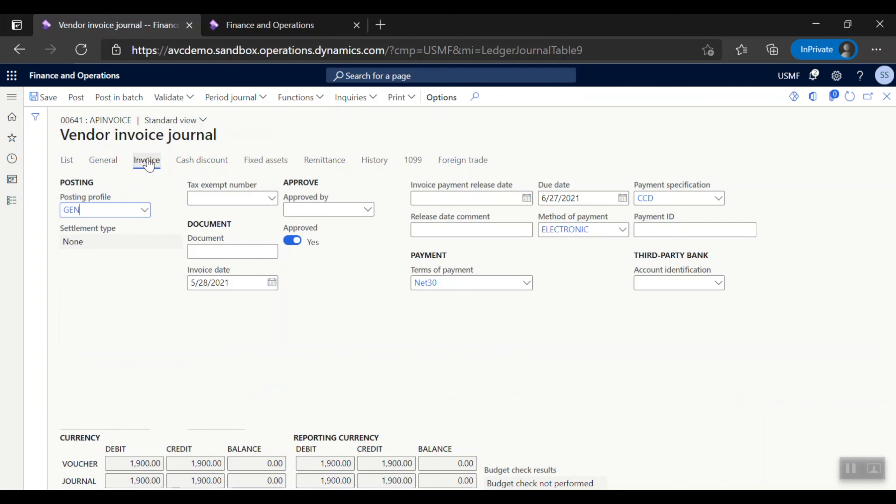
pyautogui.click(346, 207)
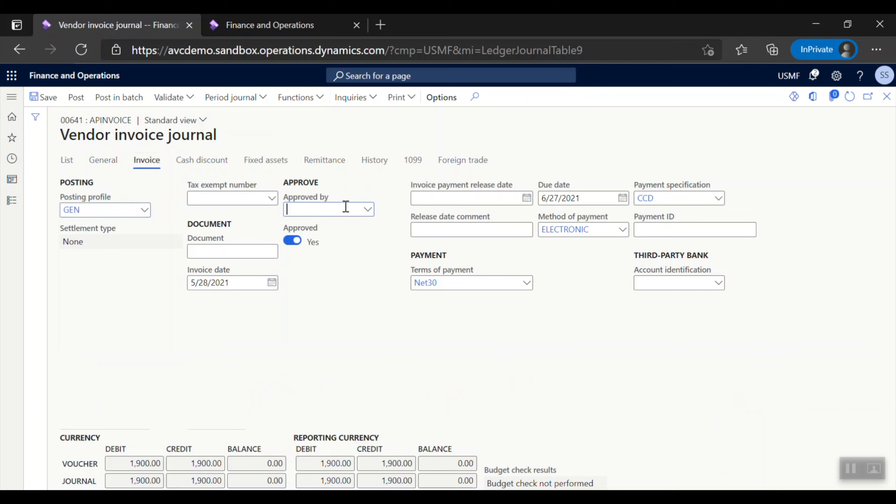
pyautogui.click(368, 210)
pyautogui.click(325, 329)
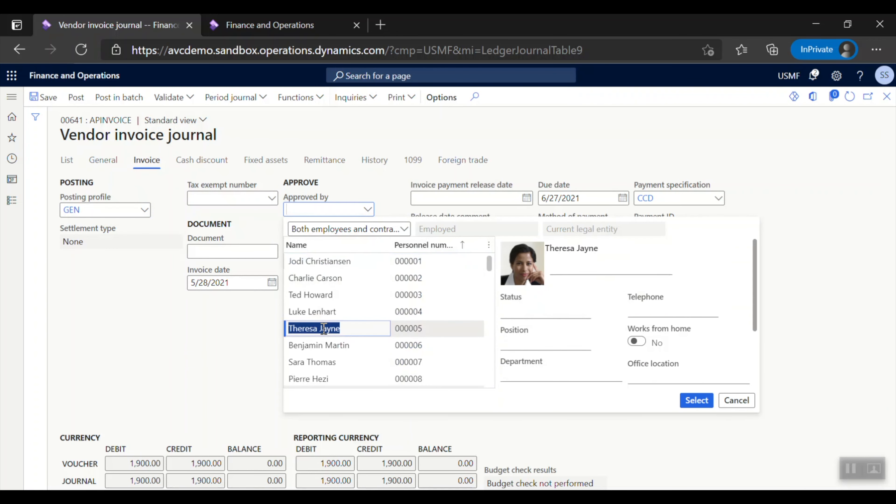
pyautogui.click(697, 400)
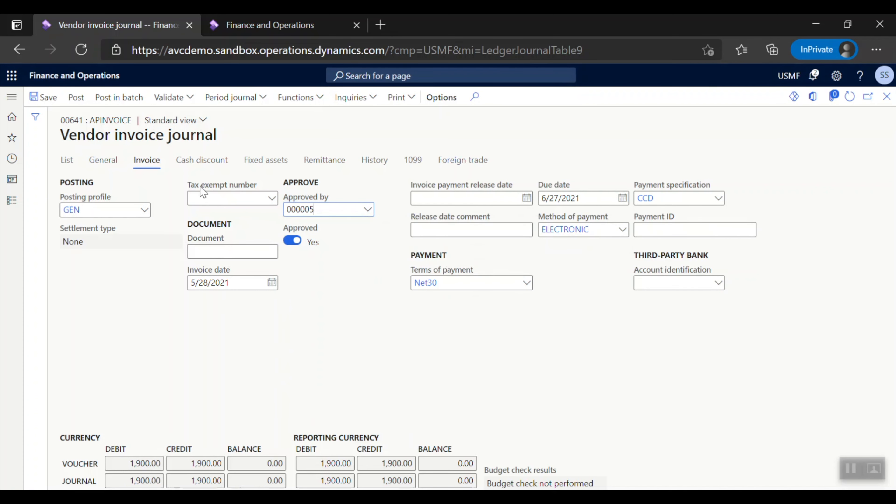
# Post the vendor invoice journal and close the journal pages to return to the dashboard.
pyautogui.click(77, 100)
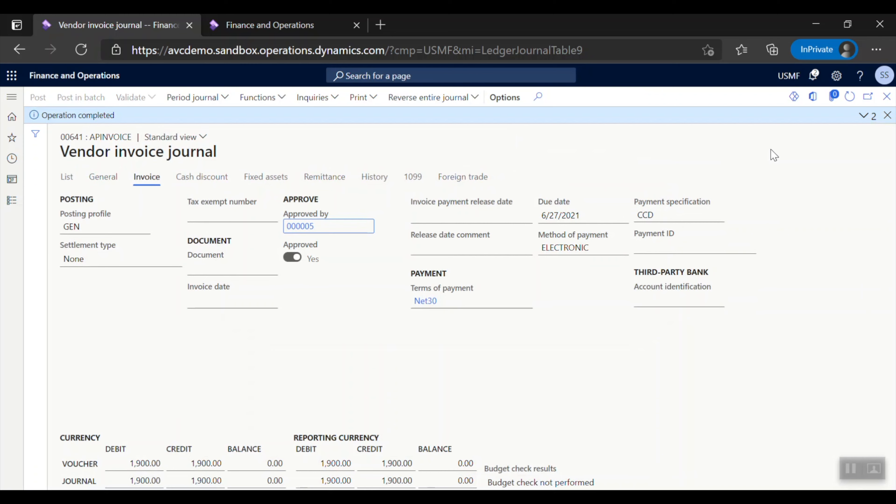
pyautogui.click(886, 97)
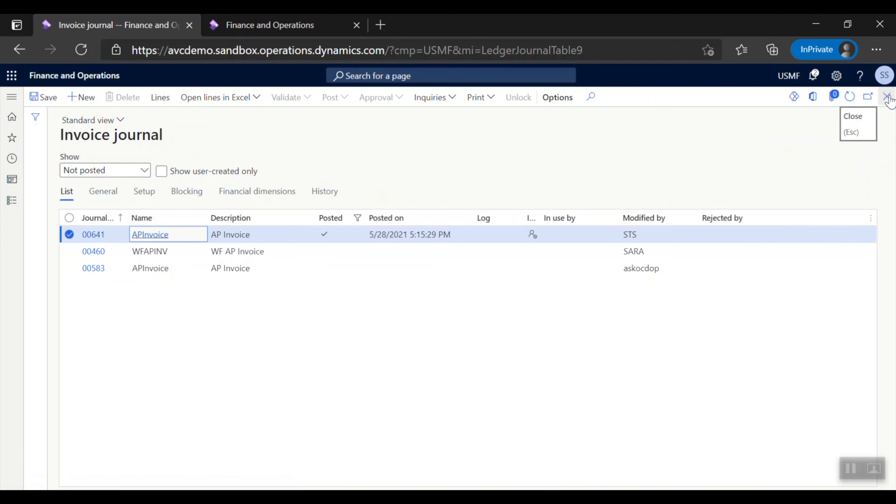
pyautogui.click(887, 97)
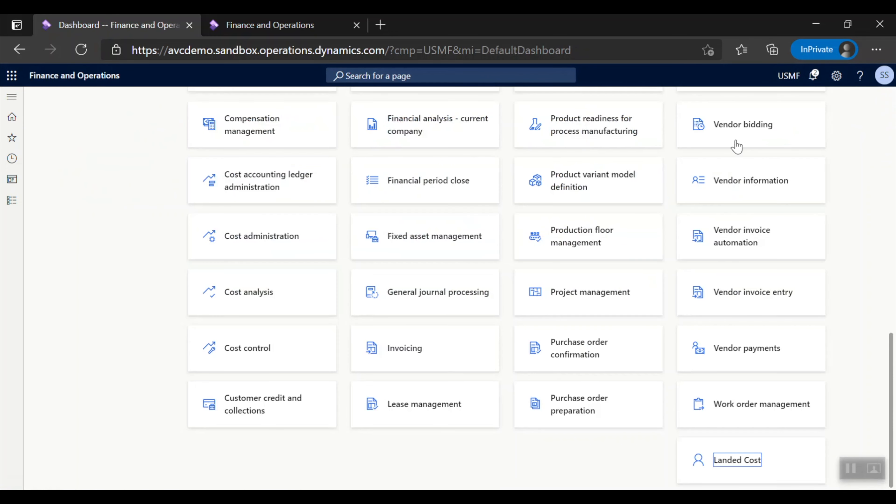
# From the Landed Cost voyages, open voyage 000015's shipping container and the purchase order behind its item 30003 line.
pyautogui.click(739, 459)
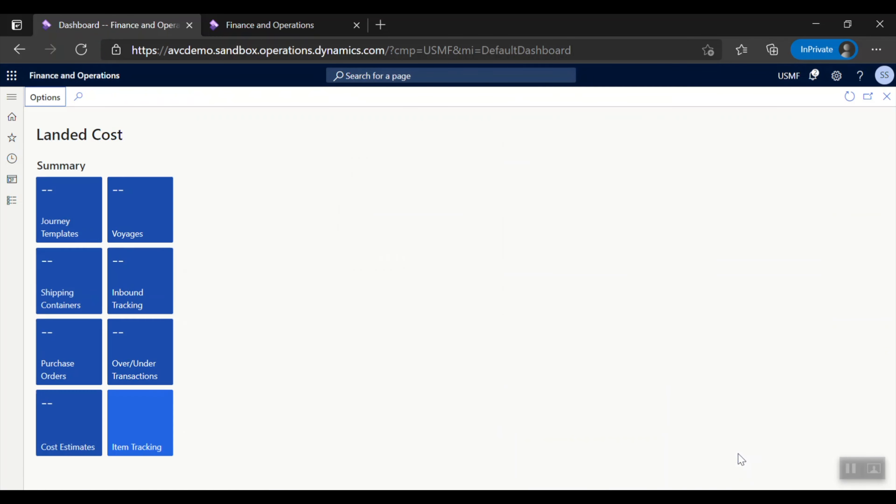
pyautogui.click(140, 220)
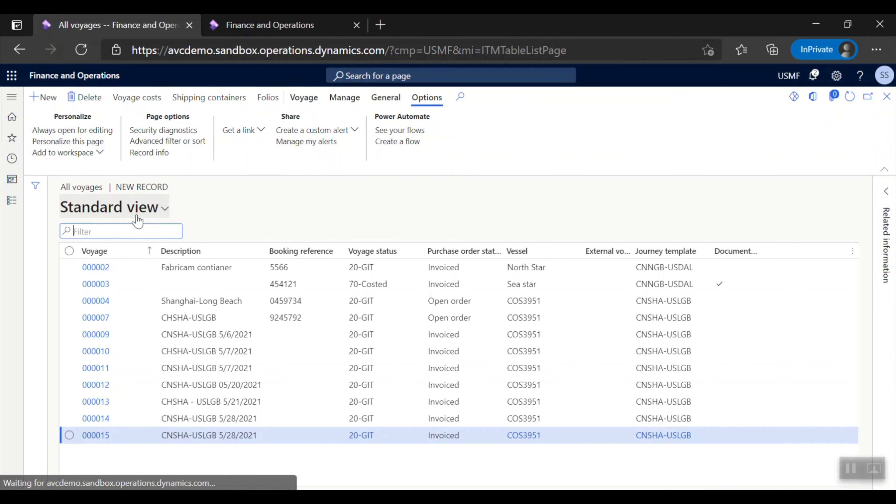
pyautogui.click(102, 435)
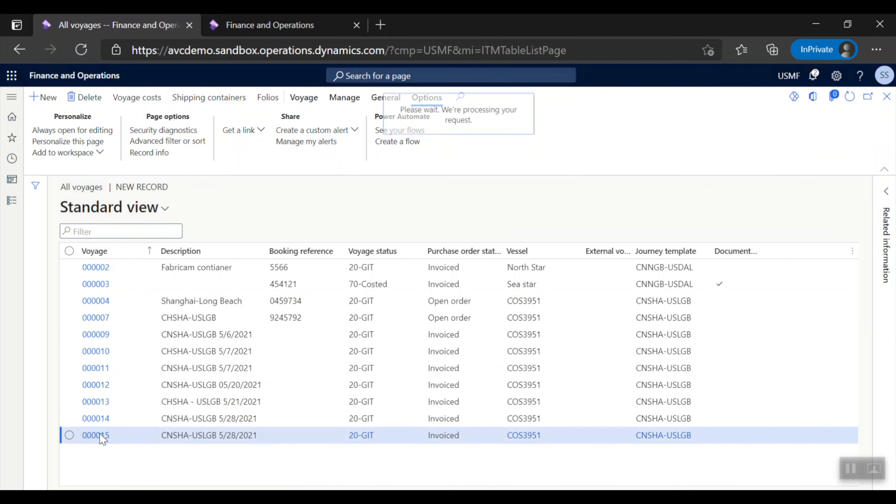
pyautogui.click(111, 320)
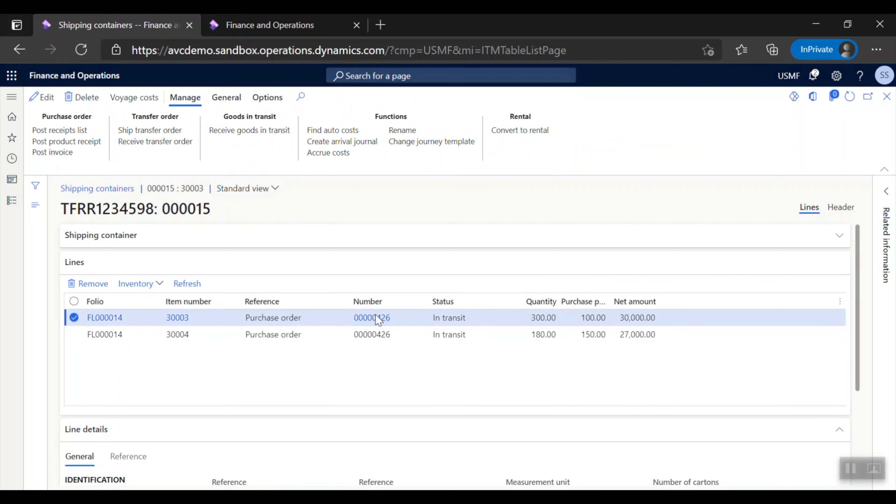
pyautogui.click(375, 317)
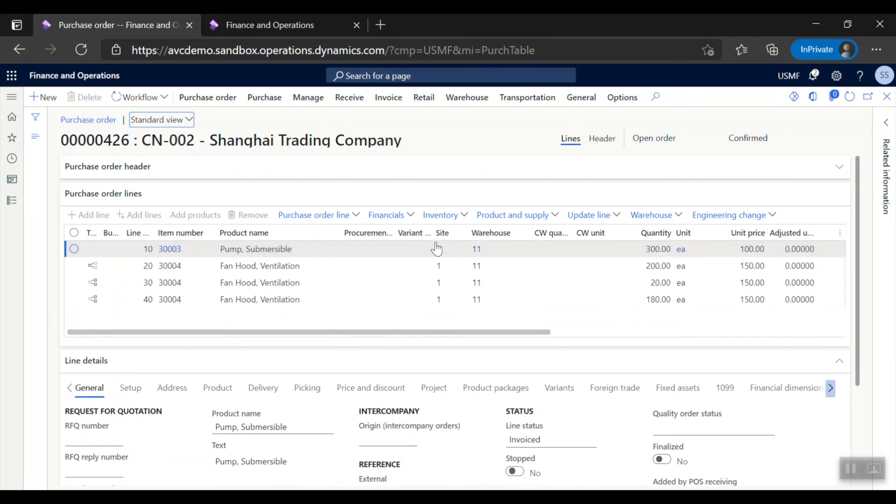
# Review the cost settlements on the inventory transaction of purchase order line 10, item 30003, and return to the order.
pyautogui.click(446, 222)
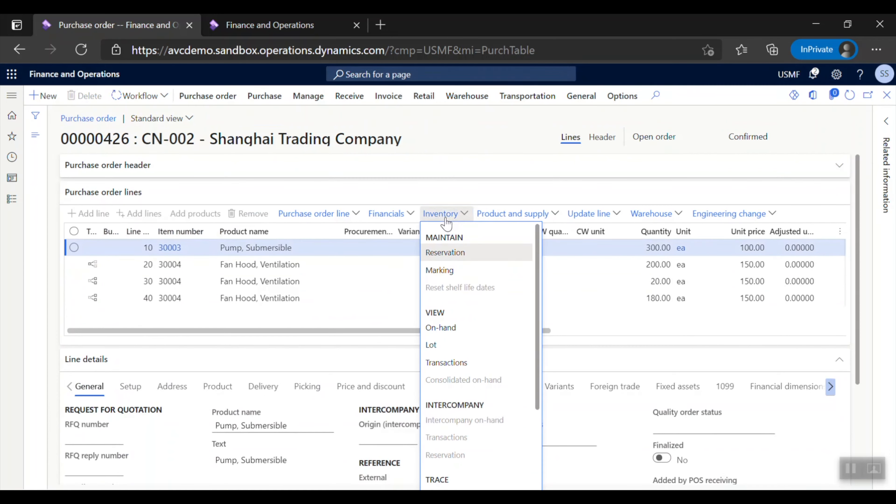
pyautogui.click(448, 364)
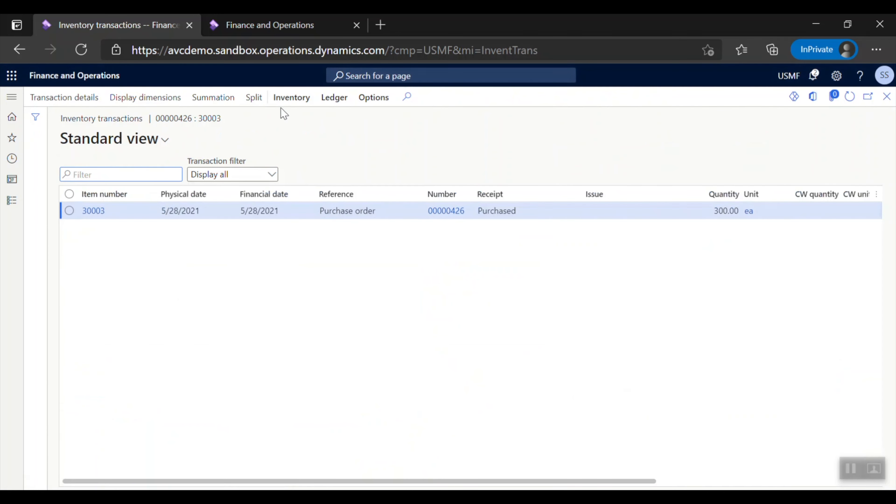
pyautogui.click(292, 98)
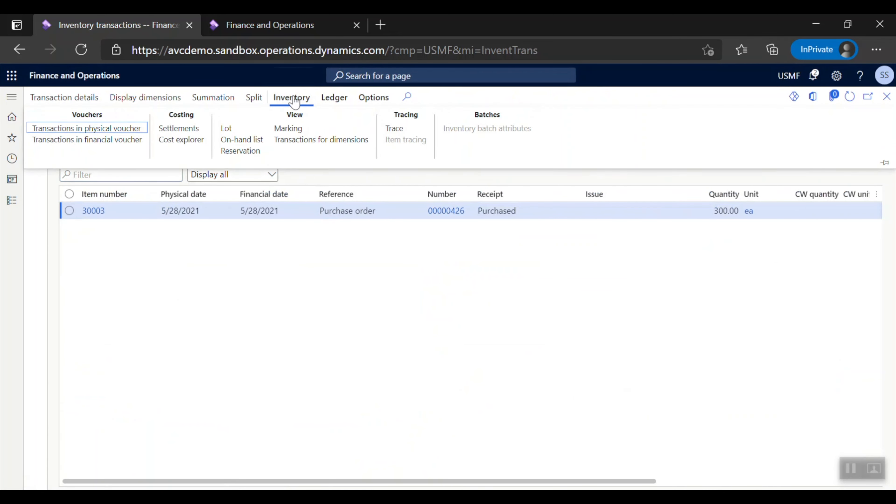
pyautogui.click(176, 128)
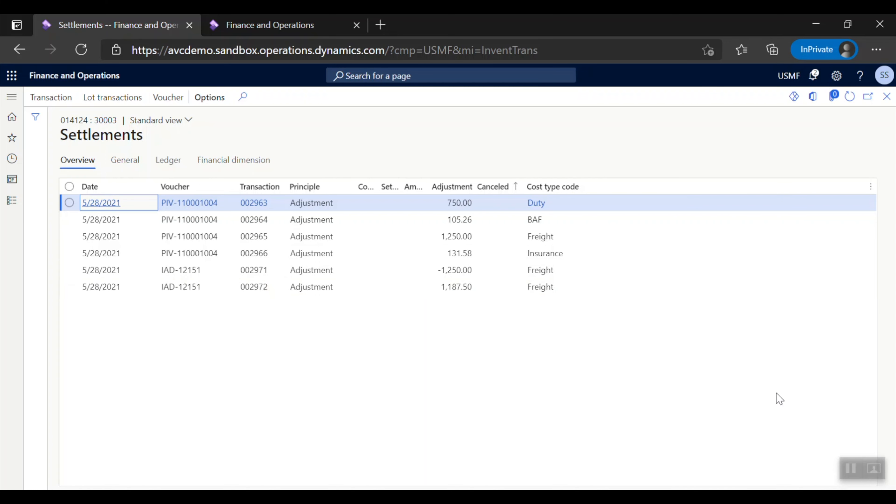
pyautogui.click(886, 96)
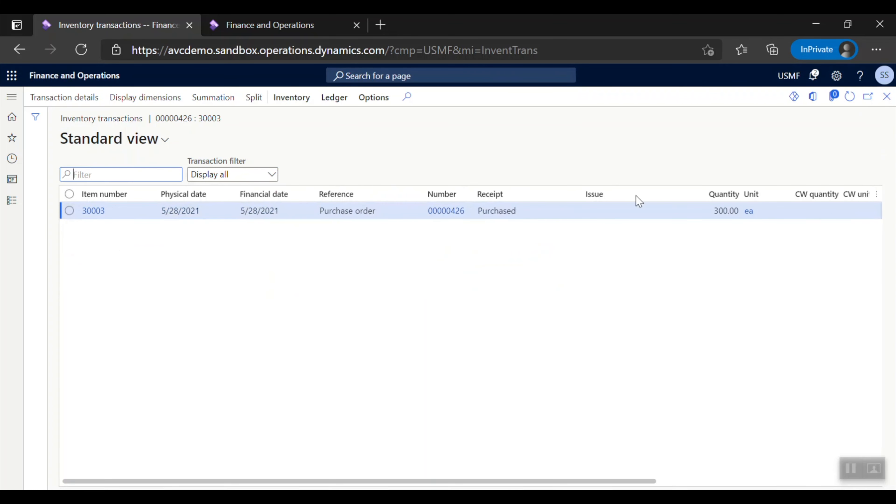
pyautogui.click(887, 97)
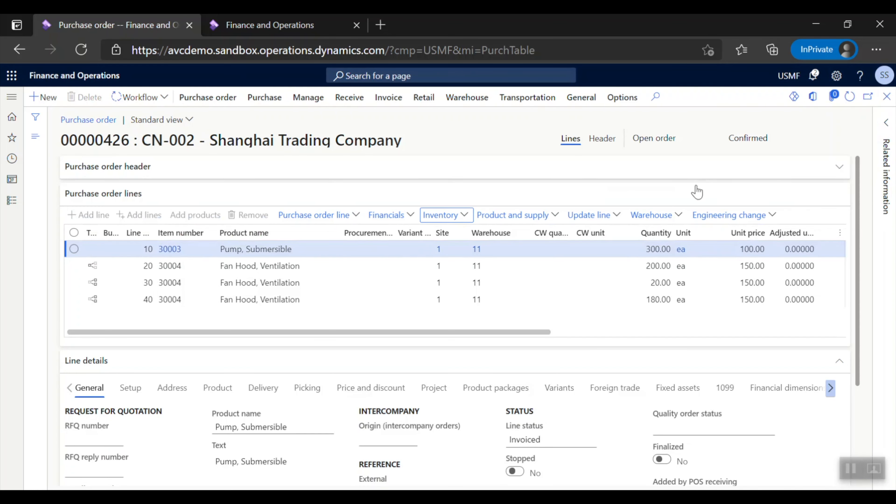
# Review the cost settlements on the inventory transaction of purchase order line 40, item 30004, and return to the order.
pyautogui.click(300, 300)
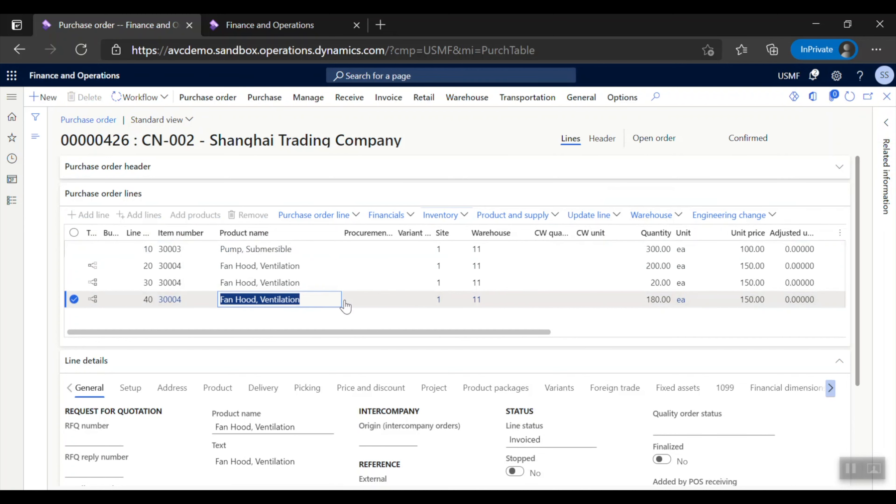
pyautogui.click(466, 216)
pyautogui.click(447, 363)
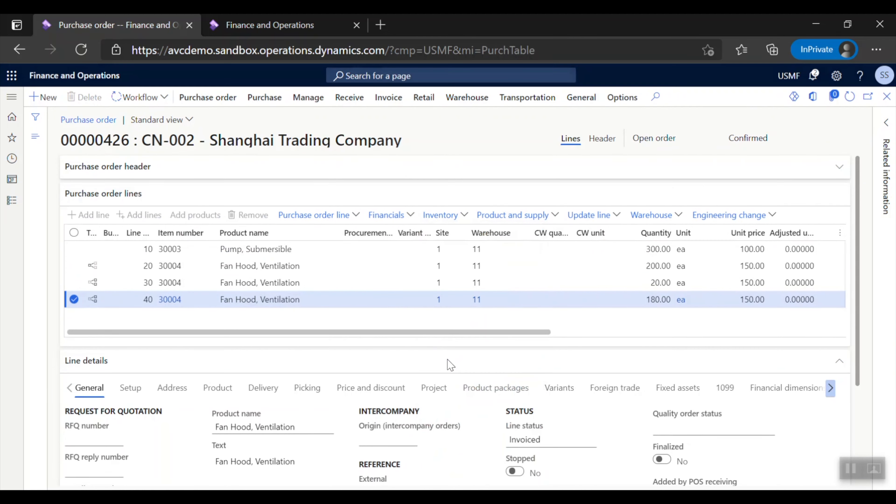
pyautogui.click(291, 97)
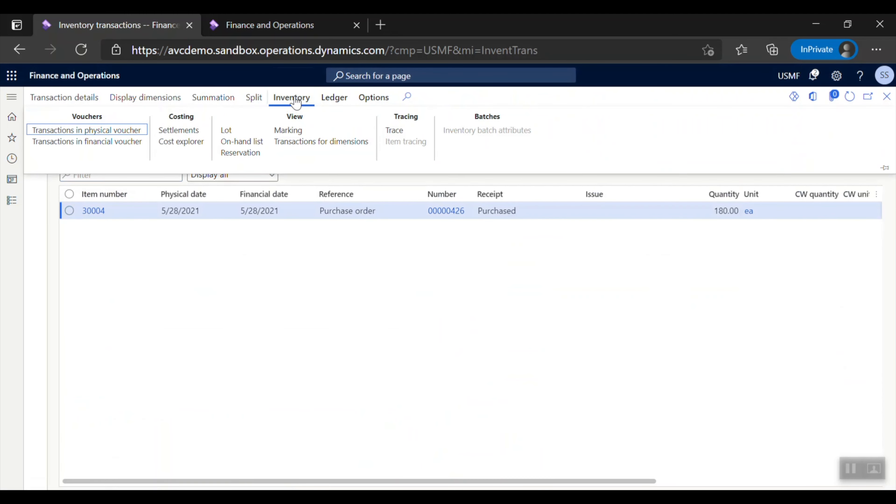
pyautogui.click(176, 121)
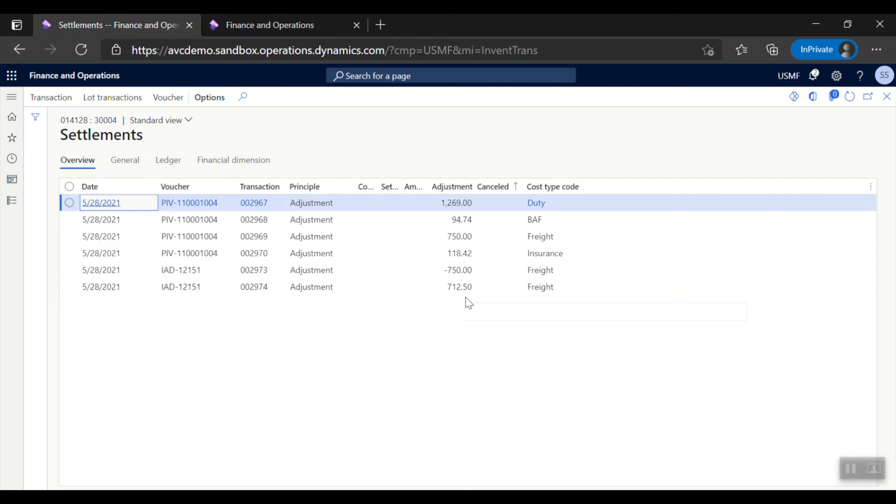
pyautogui.click(887, 97)
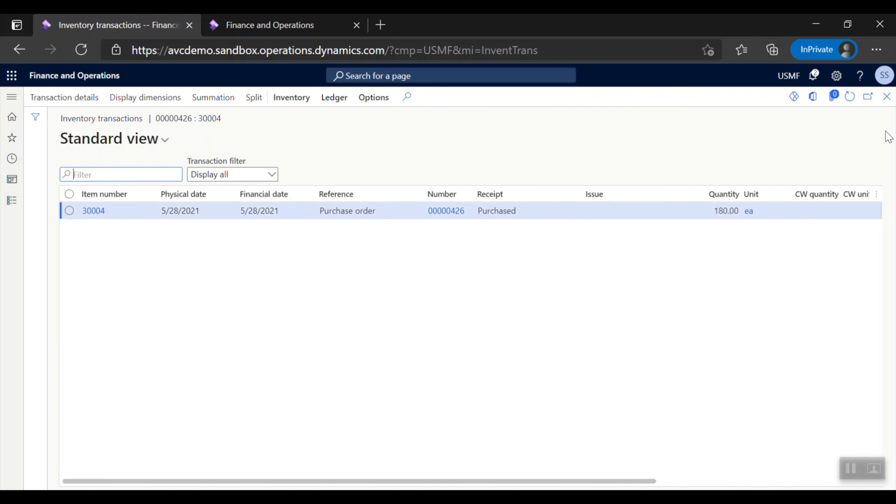
pyautogui.click(887, 99)
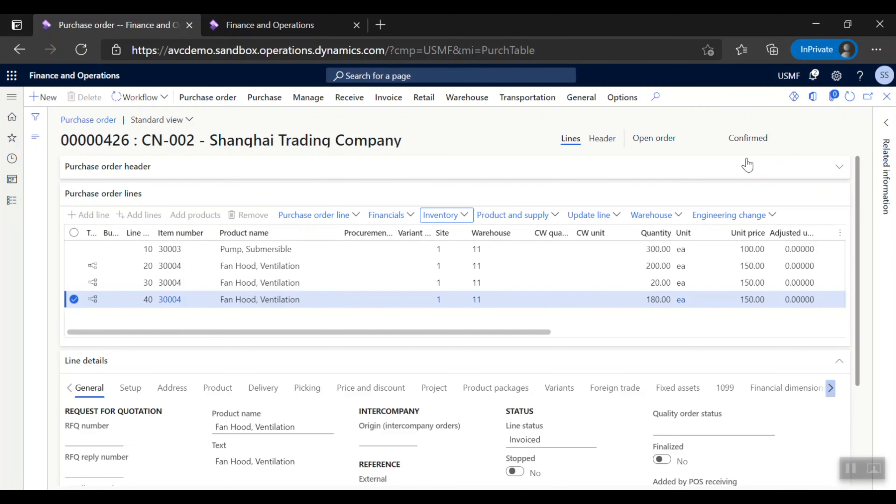
# Run the favorite Outstanding invoices report with its preset parameters, examine the uninvoiced costs by cost type and voyage, and close it.
pyautogui.click(12, 139)
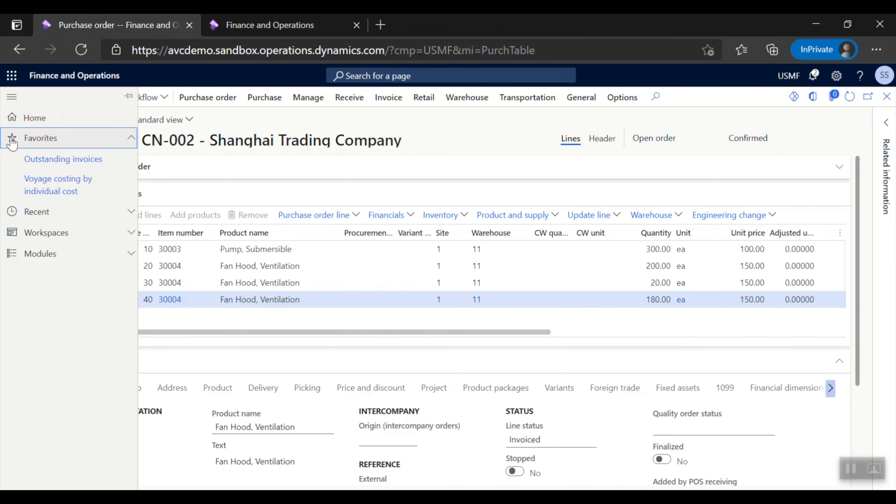
pyautogui.click(61, 161)
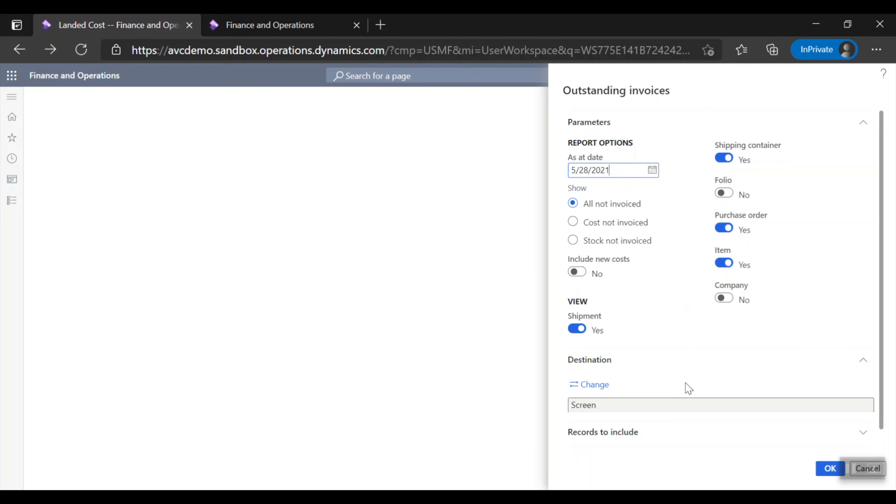
pyautogui.click(827, 471)
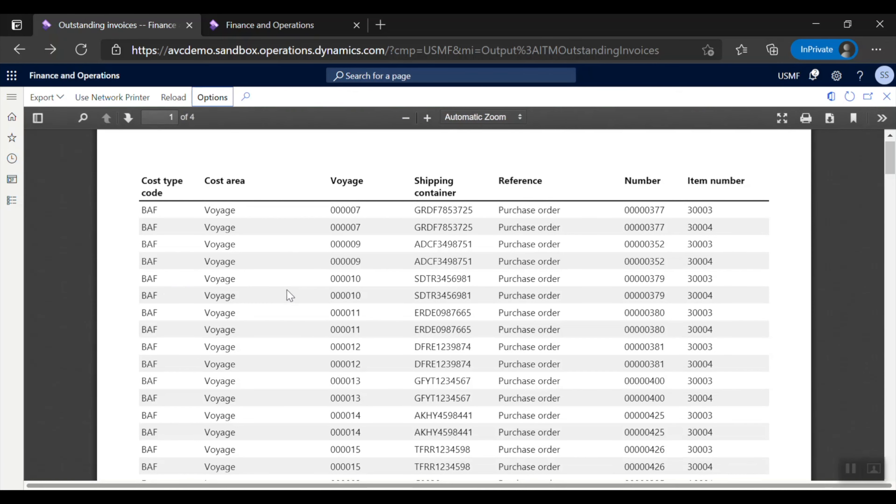
pyautogui.scroll(-6, 287, 290)
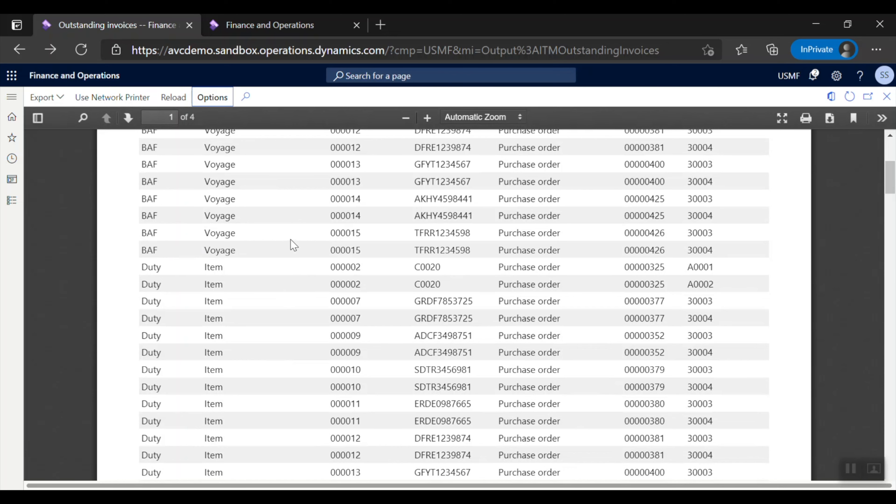
pyautogui.scroll(-6, 296, 237)
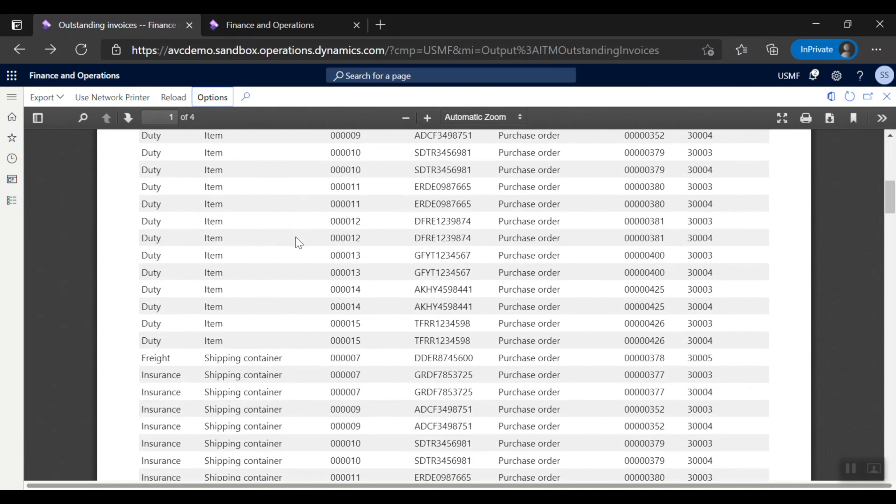
pyautogui.scroll(-2, 296, 237)
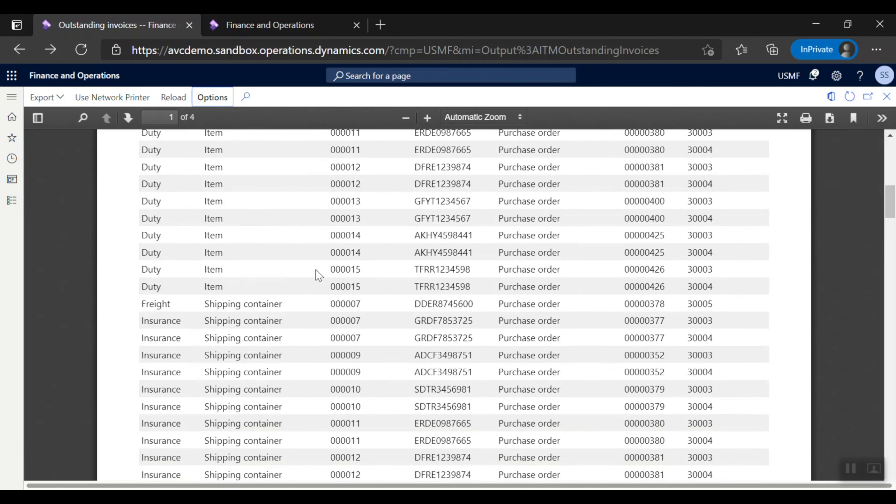
pyautogui.scroll(-6, 316, 270)
pyautogui.scroll(1, 314, 302)
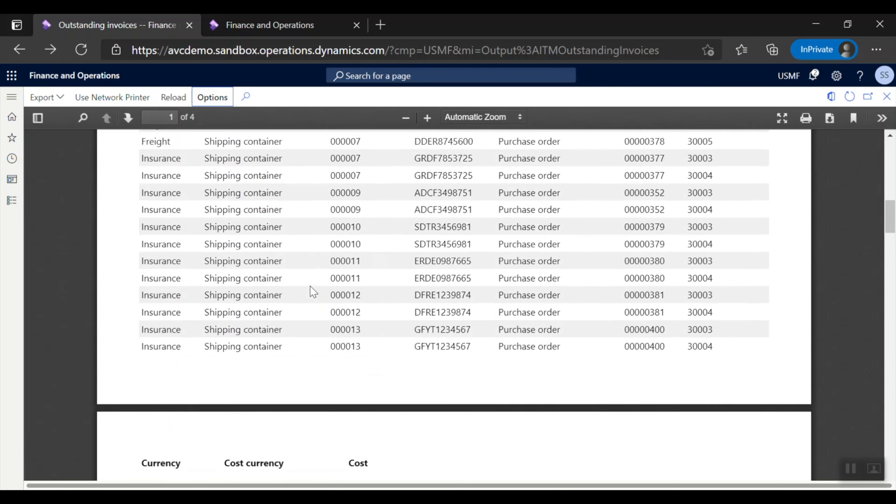
pyautogui.scroll(15, 306, 350)
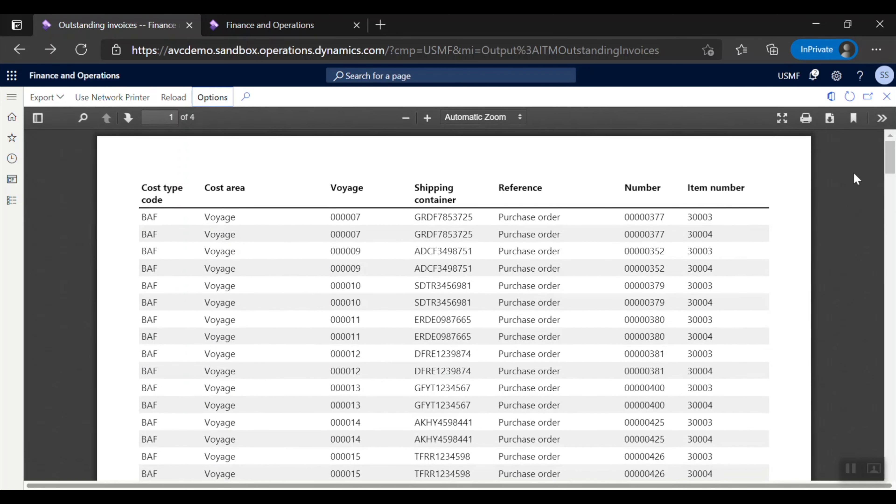
pyautogui.click(886, 97)
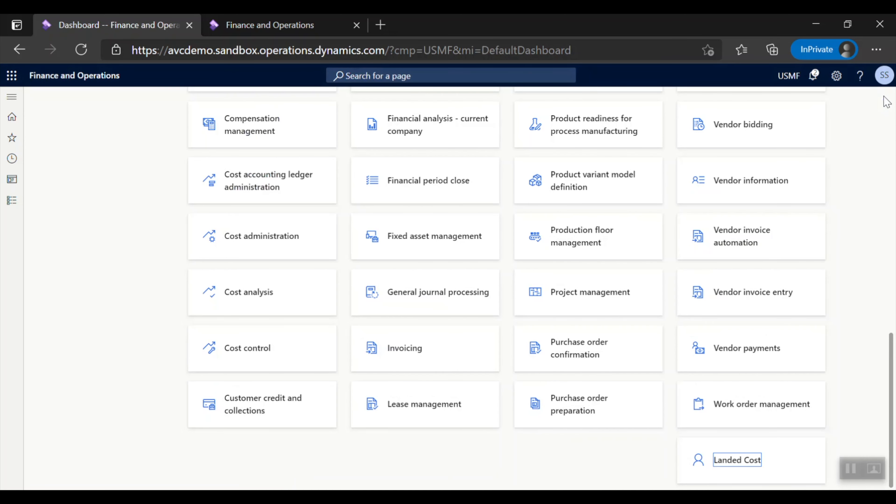
# Run the favorite Voyage costing by individual cost report with preset parameters, compare voyage 000015's estimated and actual costs, and close it.
pyautogui.click(13, 139)
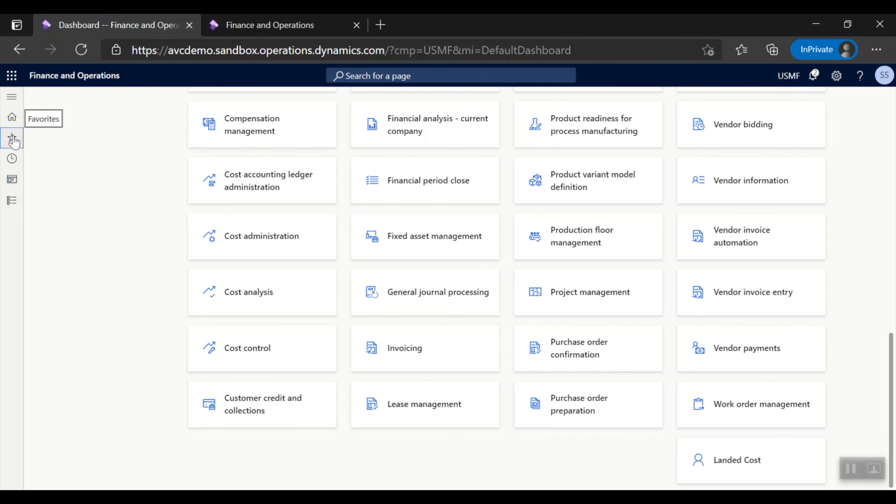
pyautogui.click(53, 186)
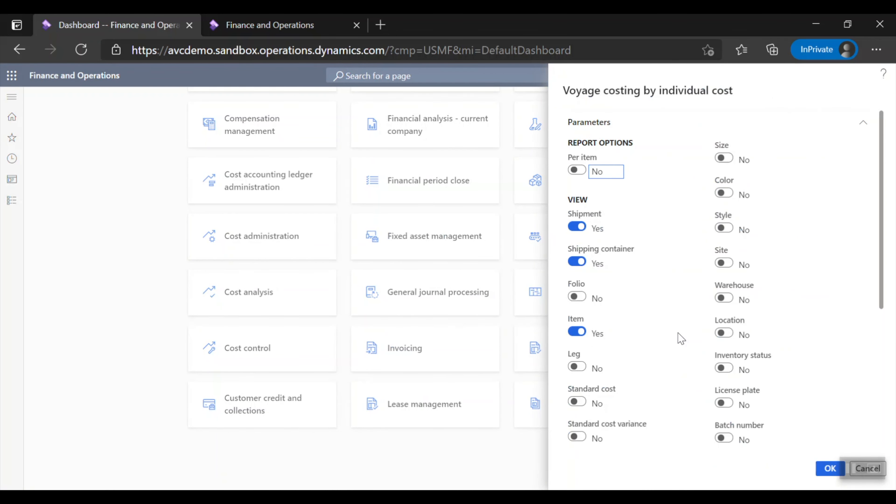
pyautogui.click(831, 467)
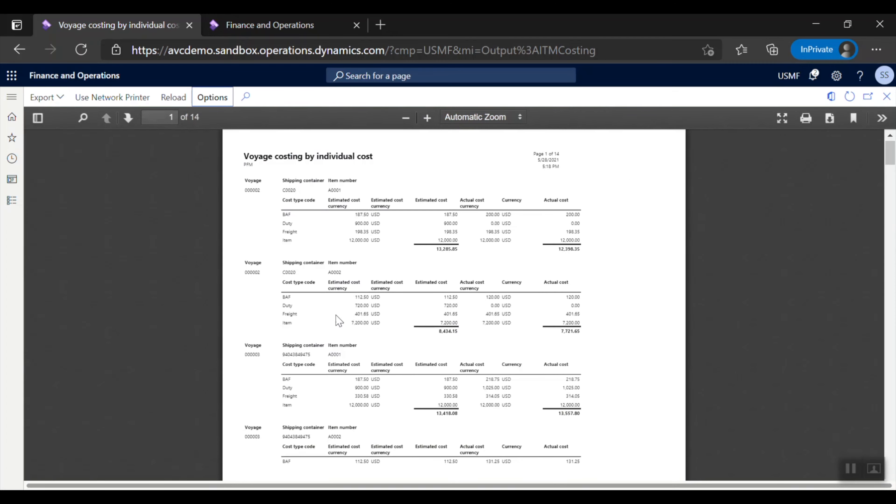
pyautogui.scroll(-10, 299, 313)
pyautogui.scroll(-20, 299, 313)
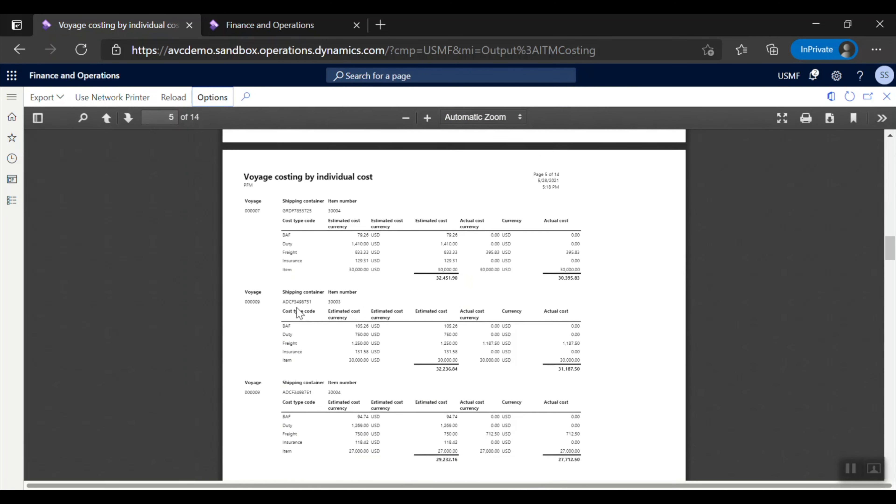
pyautogui.scroll(-20, 299, 312)
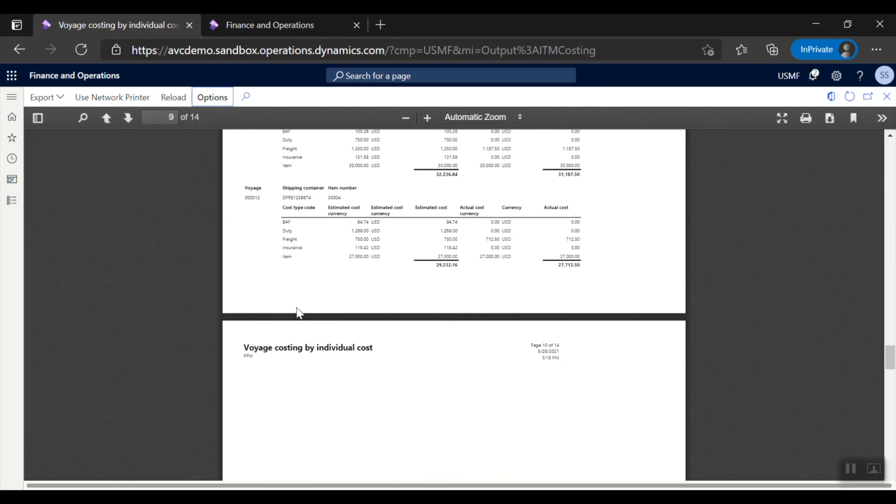
pyautogui.scroll(-20, 297, 307)
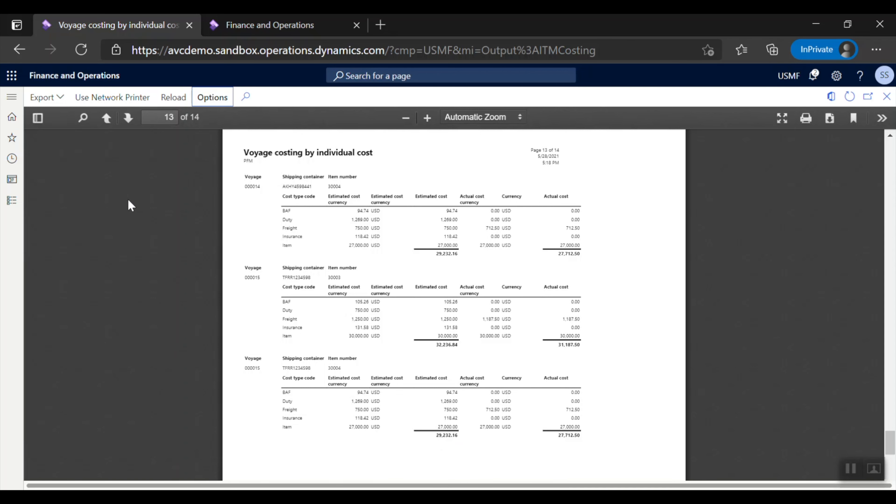
pyautogui.click(887, 97)
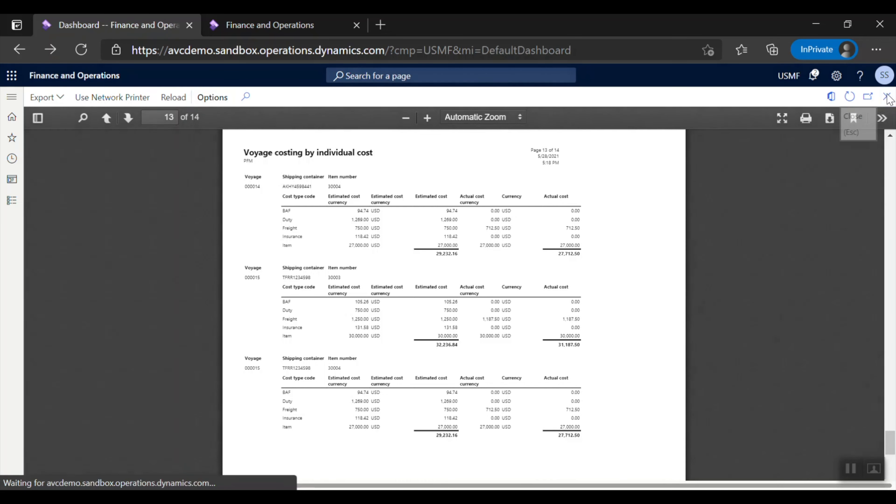